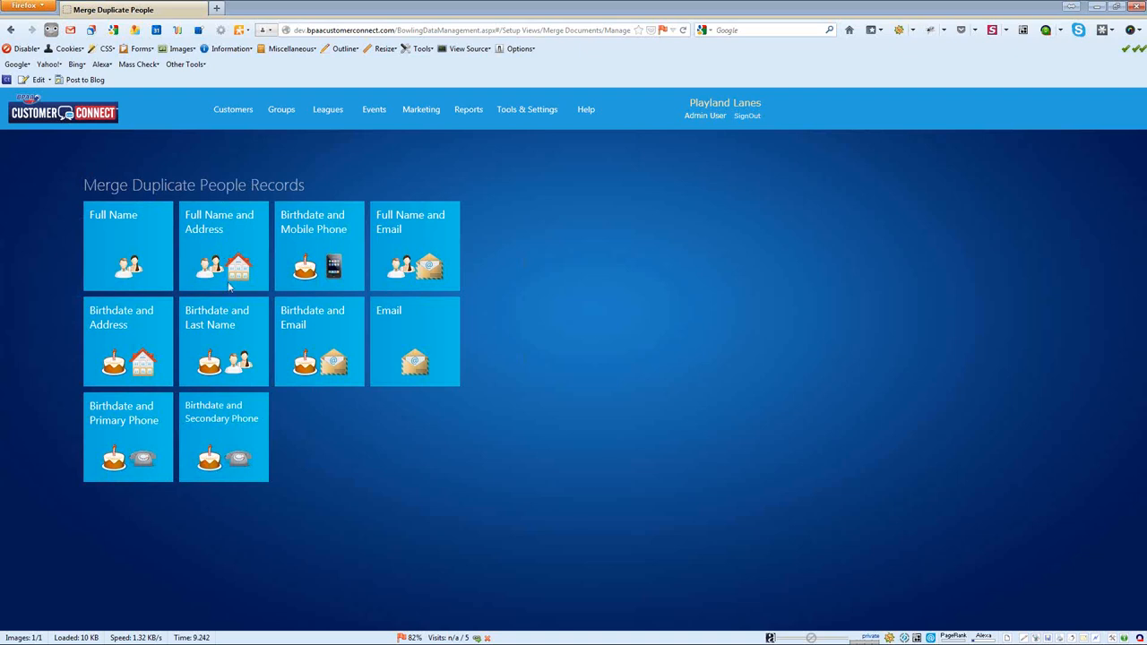
Step: Open the Full Name and Address matches, expand the Public group and remove LastName grouping
left_click(228, 248)
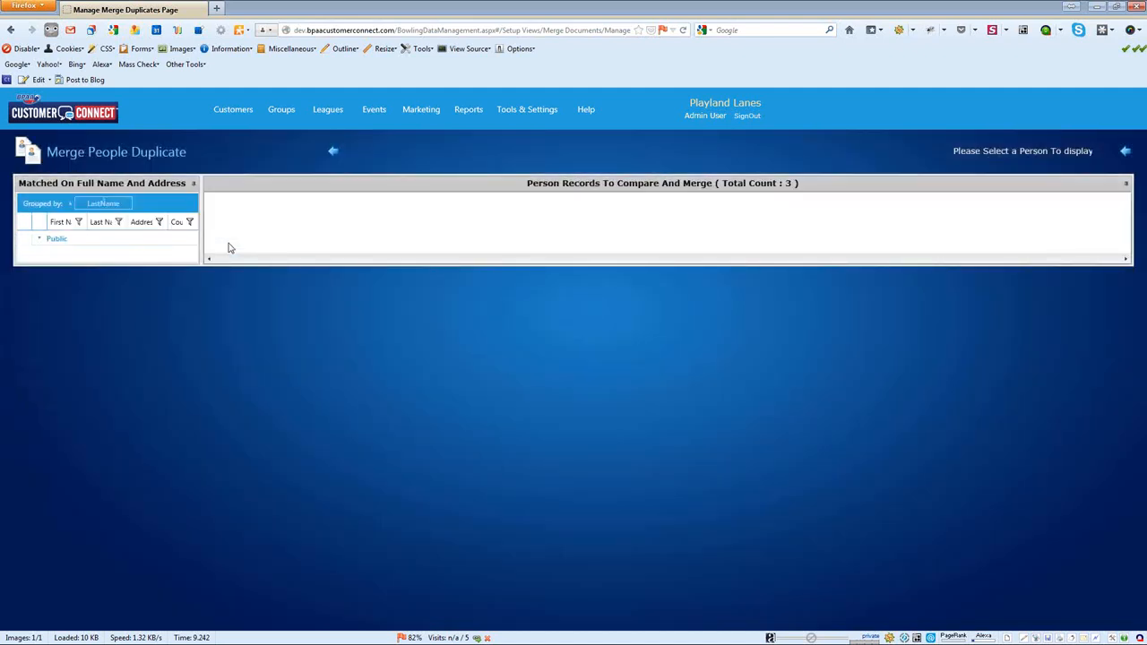
left_click(39, 238)
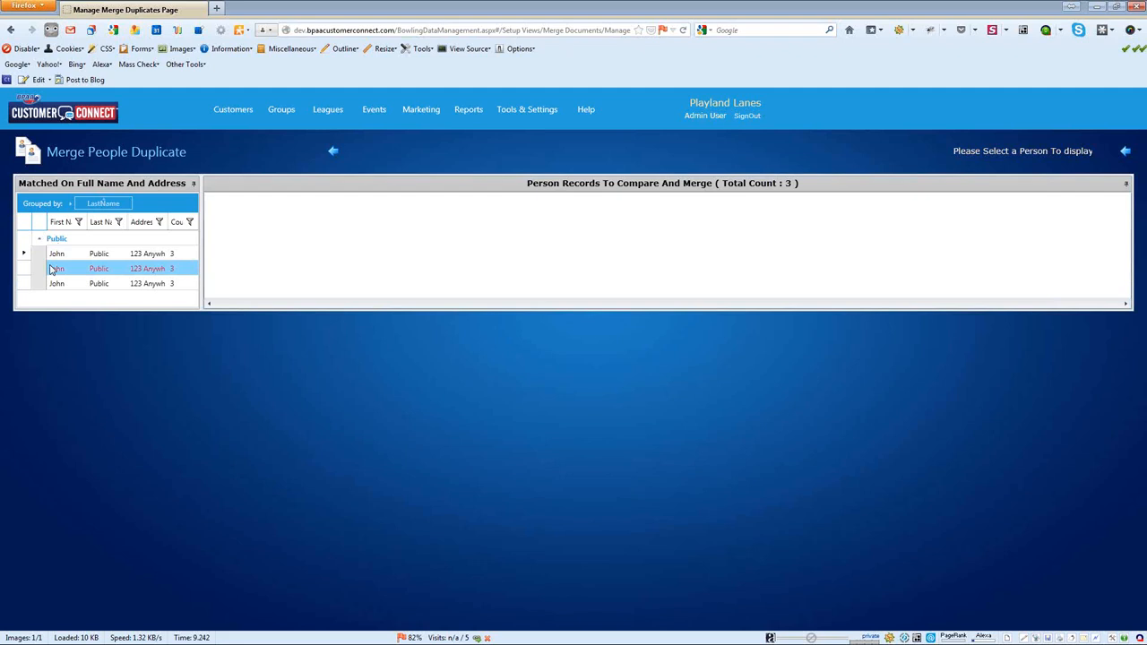
left_click(128, 205)
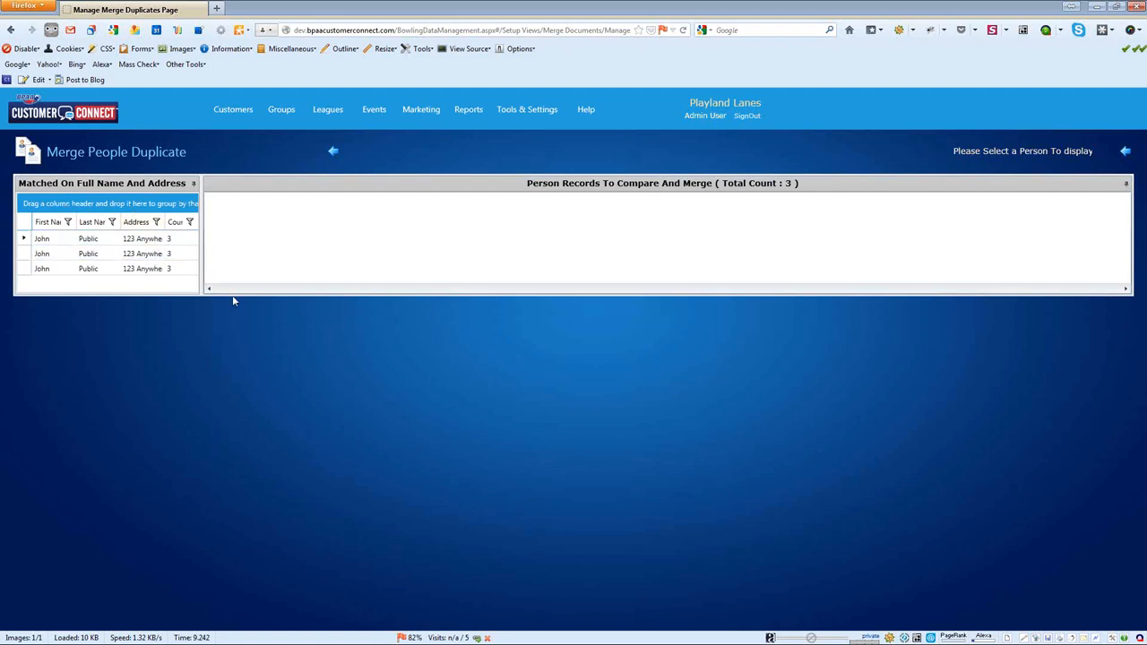
Step: Load the three John Public records into the Person 1–3 compare panel
left_click(76, 240)
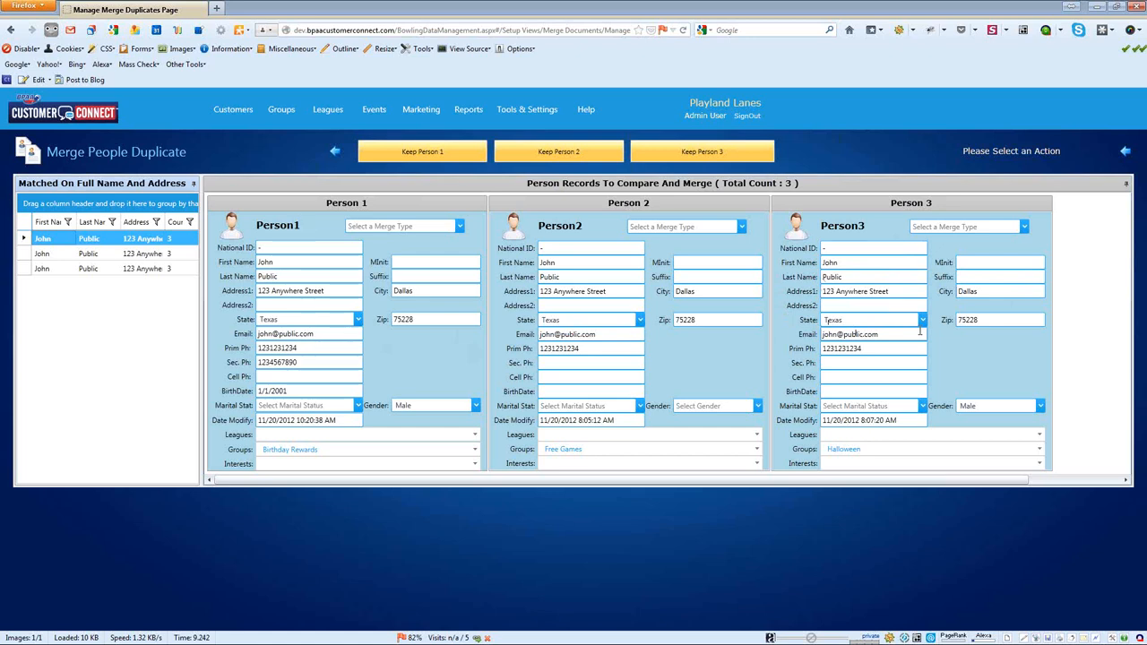
Step: Choose 'Merge Person3 With Person2' so Person 2 holds Halloween and Free Games
left_click(1025, 227)
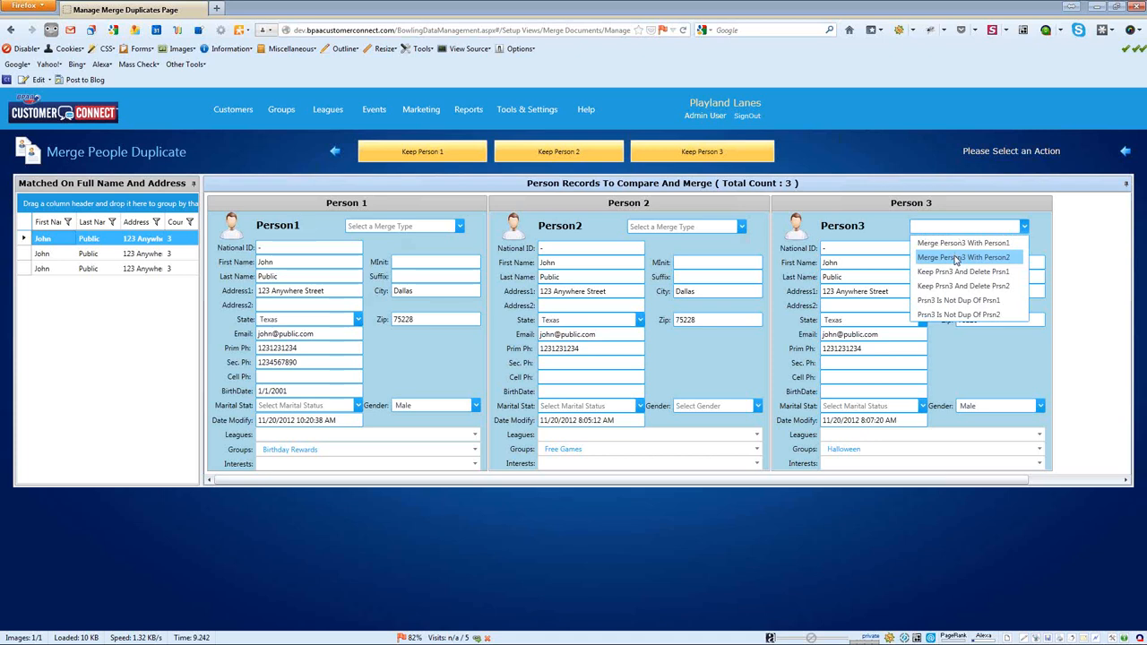
left_click(1085, 234)
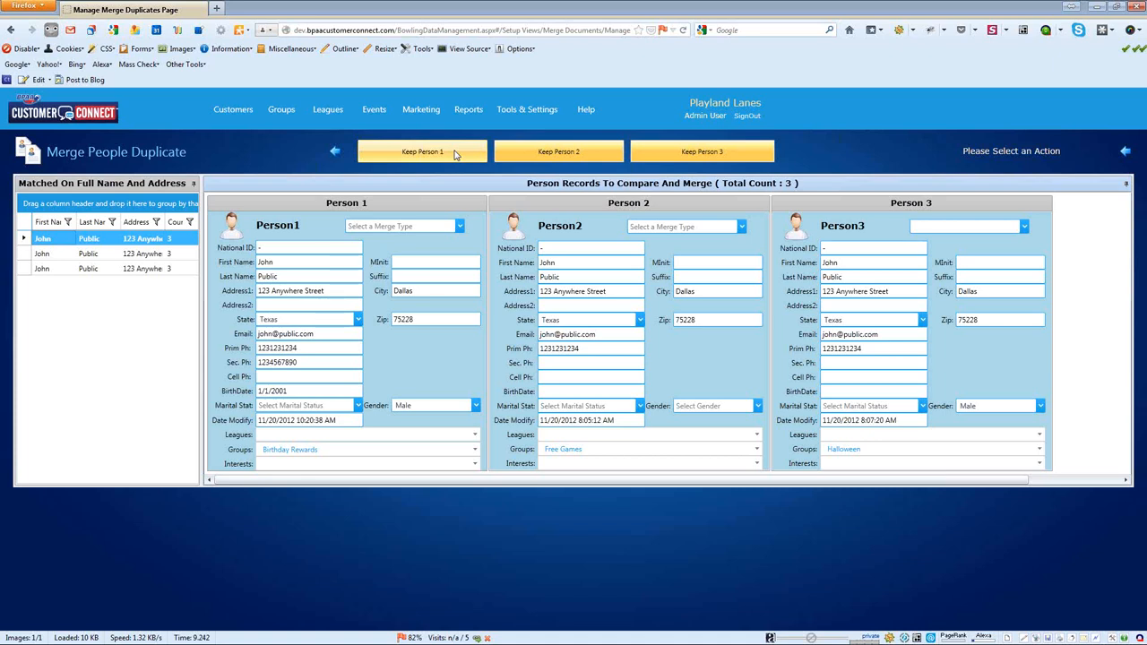
left_click(1024, 227)
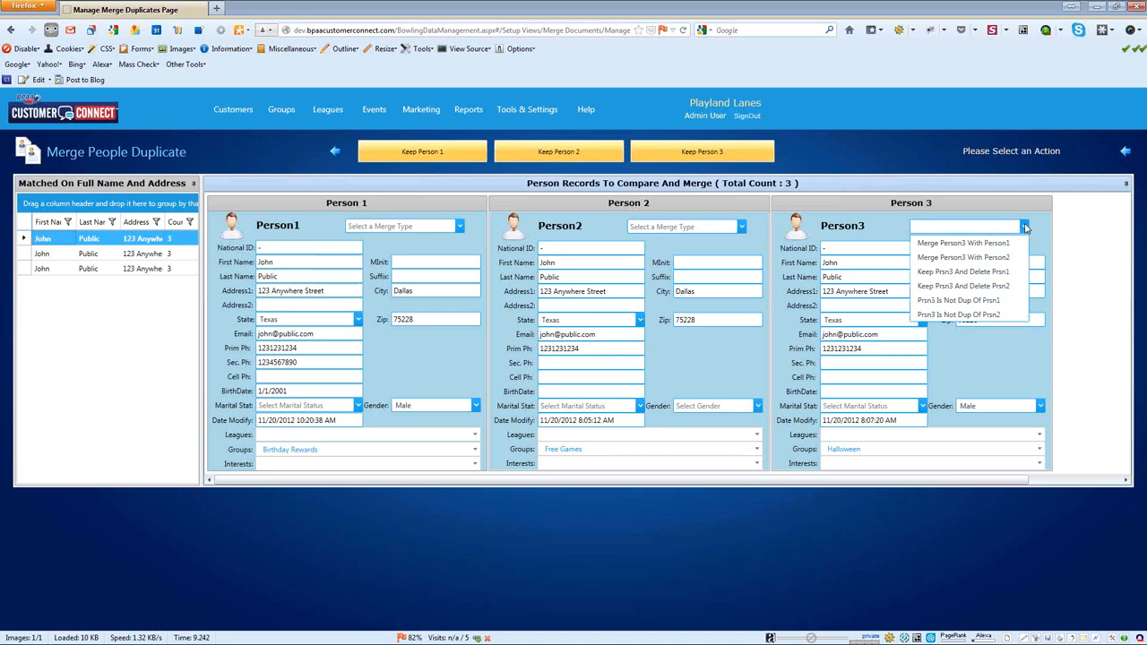
left_click(961, 258)
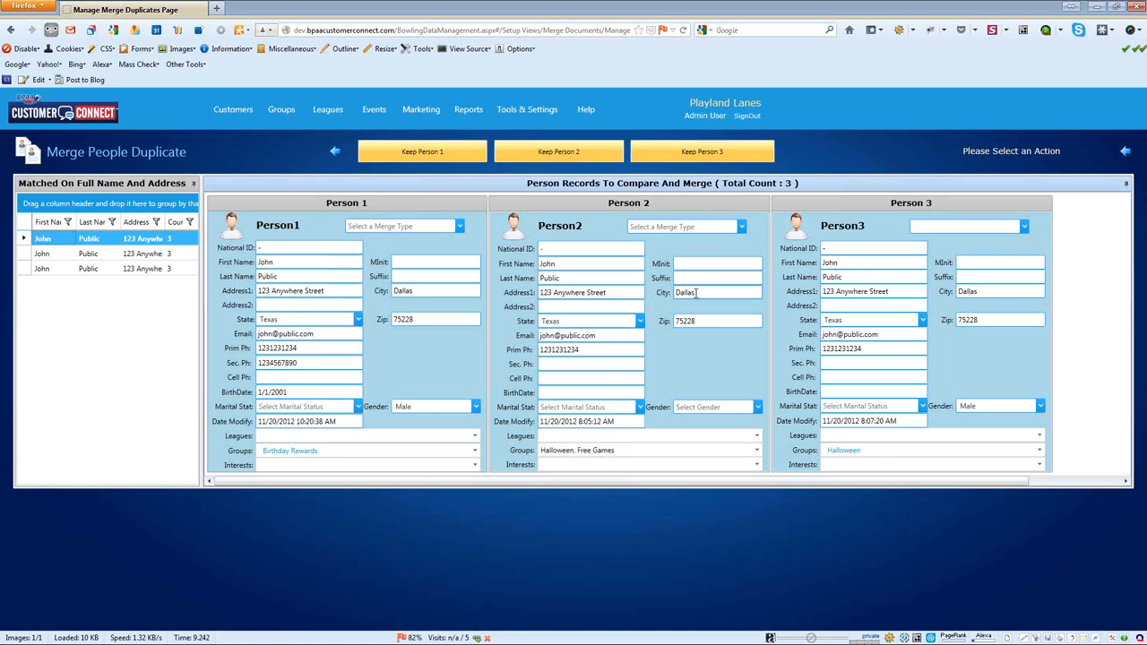
Step: Merge Person 2 into Person 1, combining Halloween, Free Games and Birthday Rewards
left_click(741, 228)
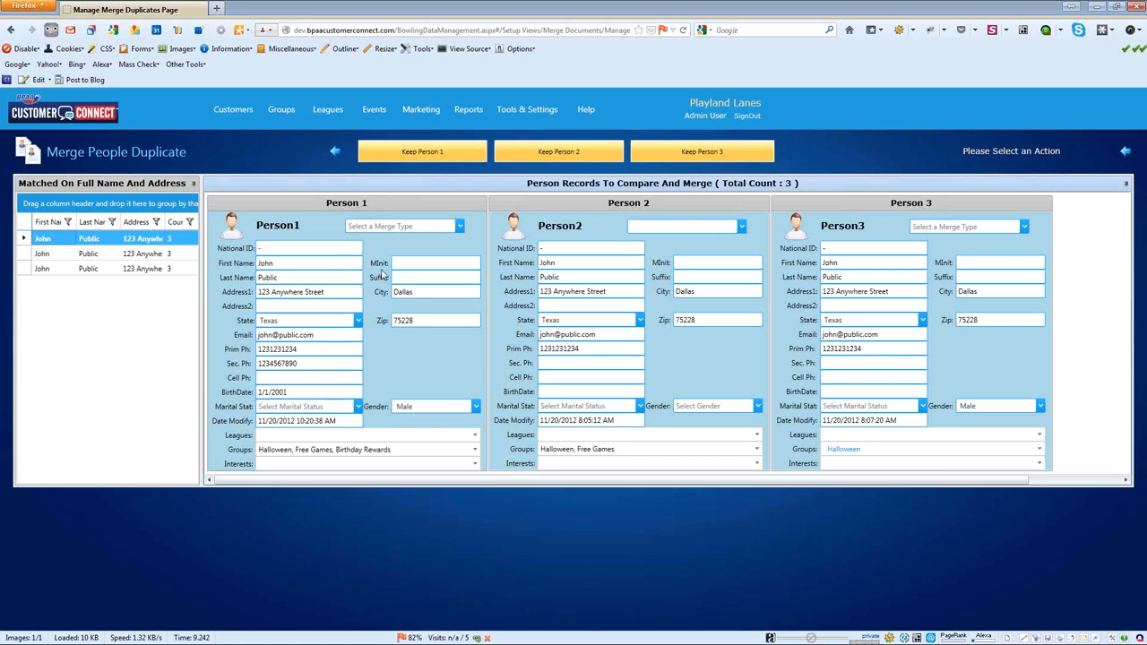
left_click(460, 227)
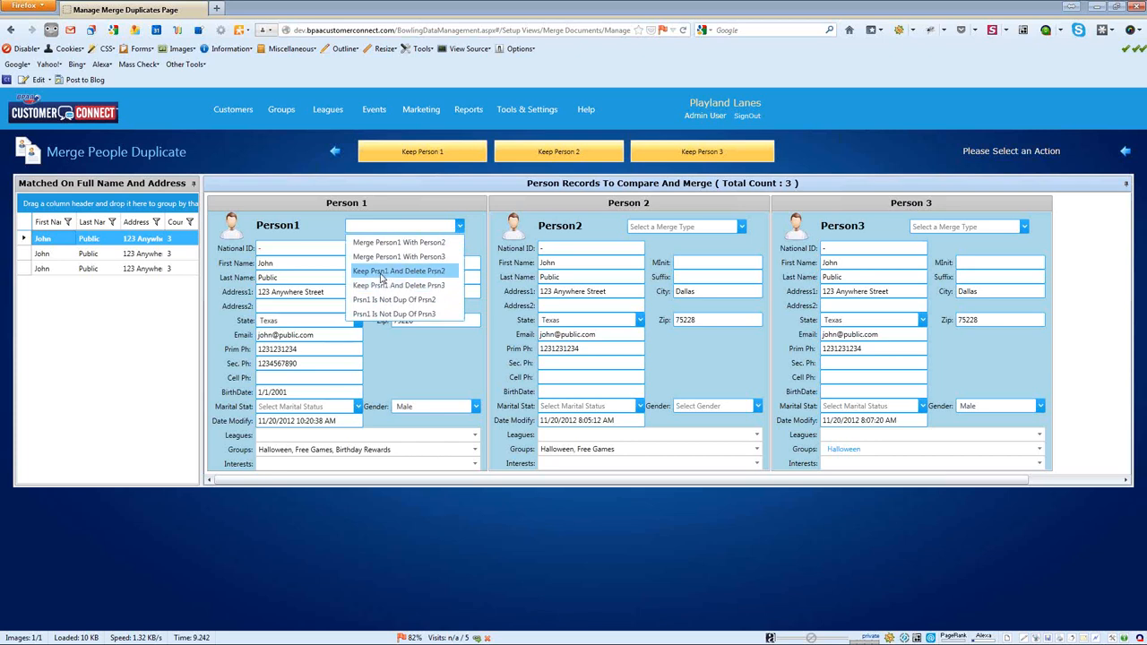
Step: Choose 'Keep Prsn1 And Delete Prsn2', then reload the two remaining John Public records
left_click(381, 272)
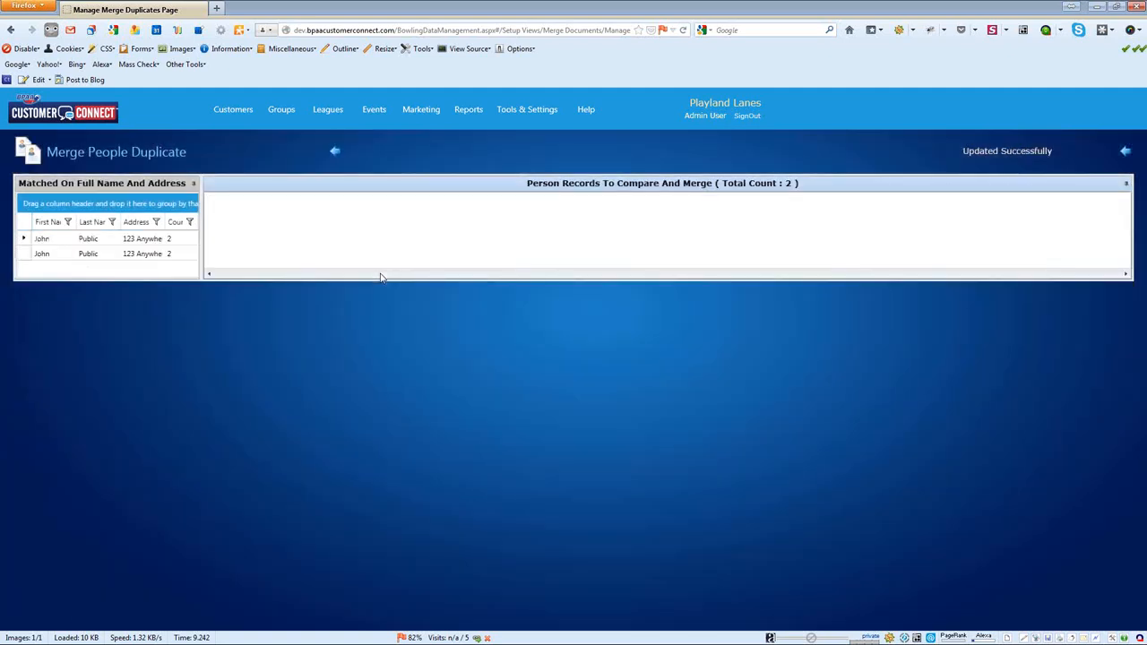
left_click(100, 253)
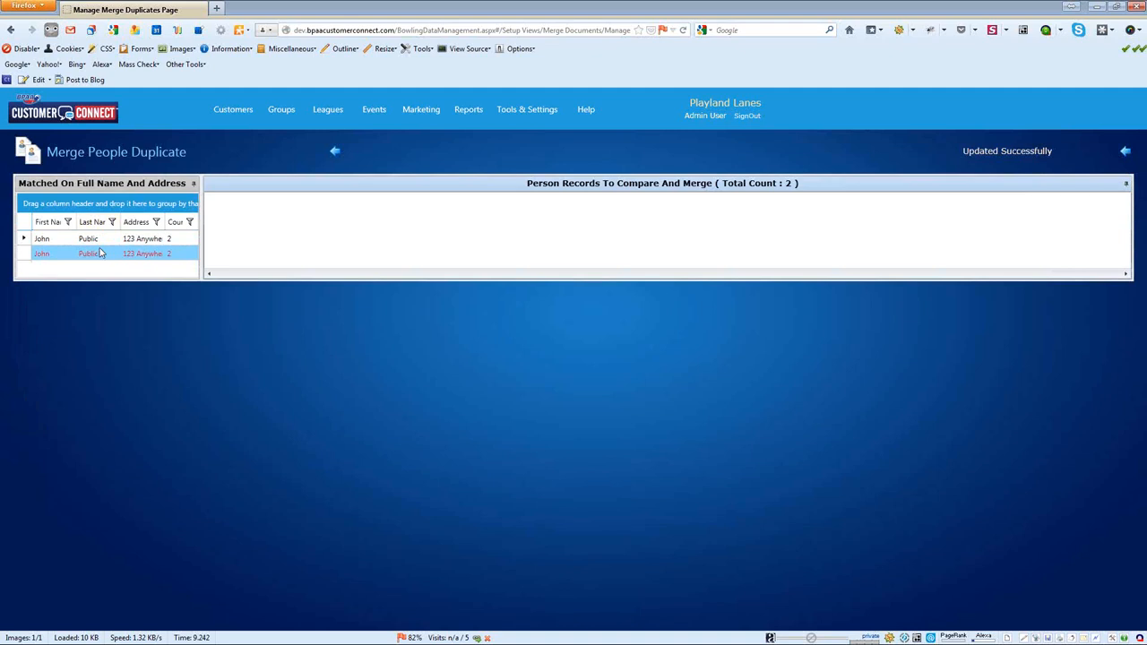
left_click(111, 240)
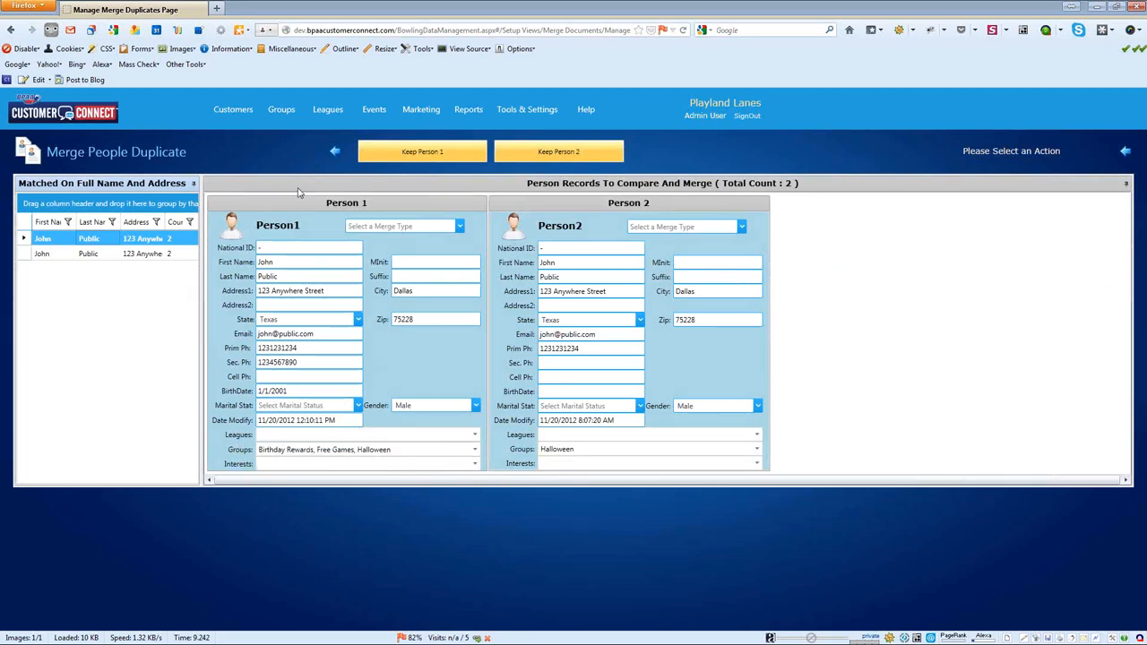
Step: Keep Person 1 and confirm removal of the other John Public duplicate
left_click(414, 154)
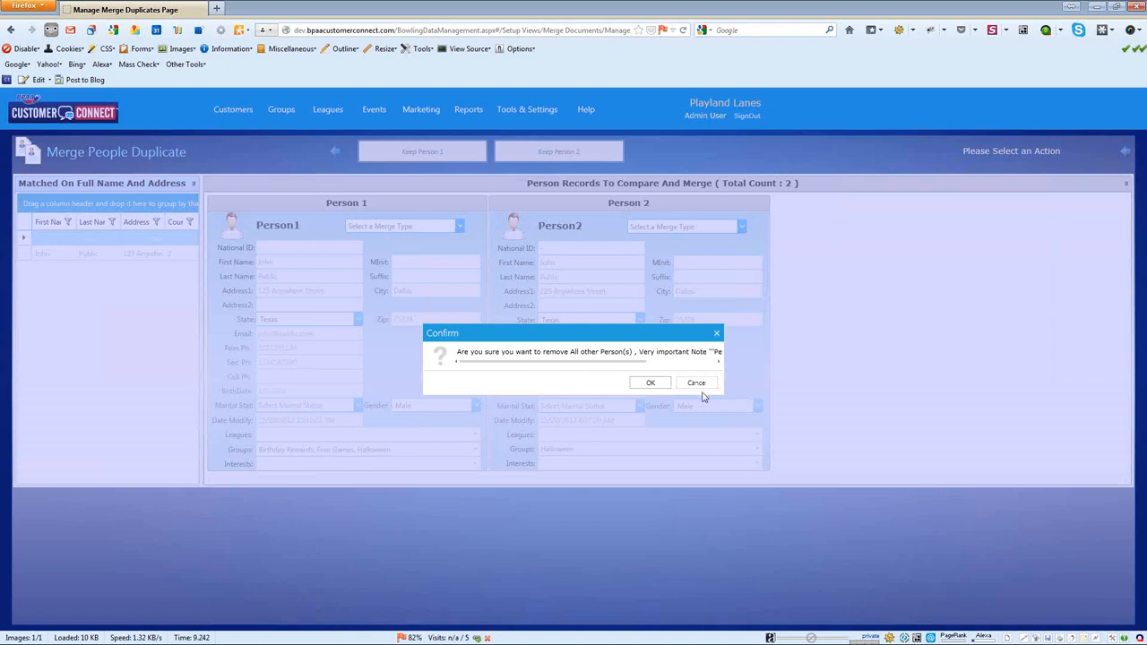
left_click_drag(649, 365, 712, 369)
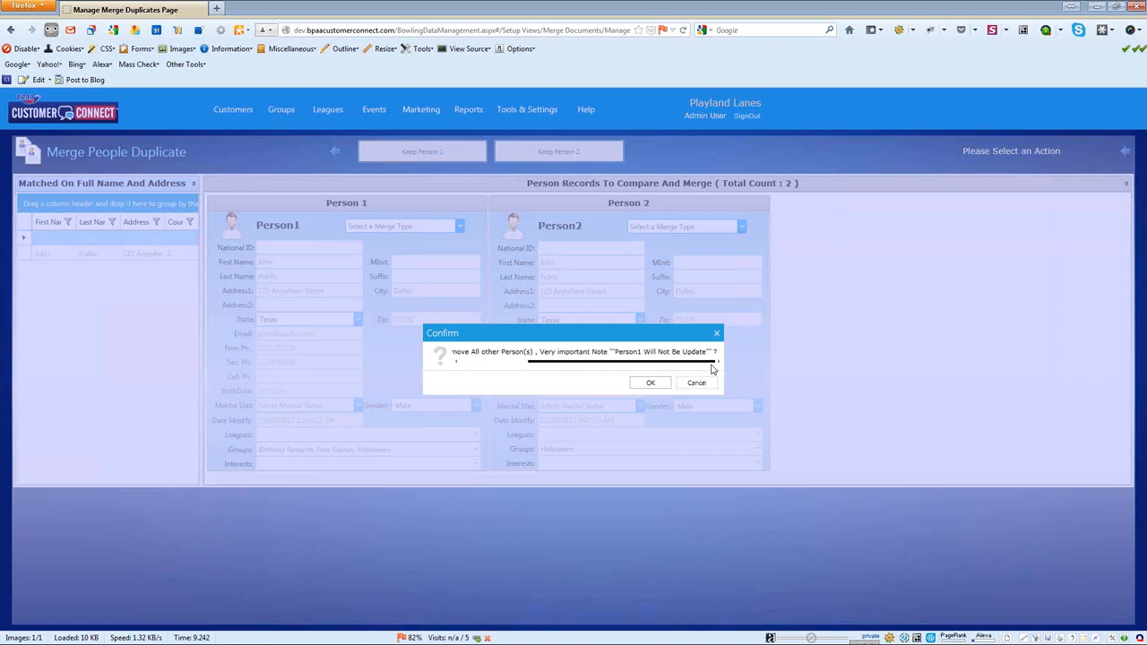
left_click(652, 382)
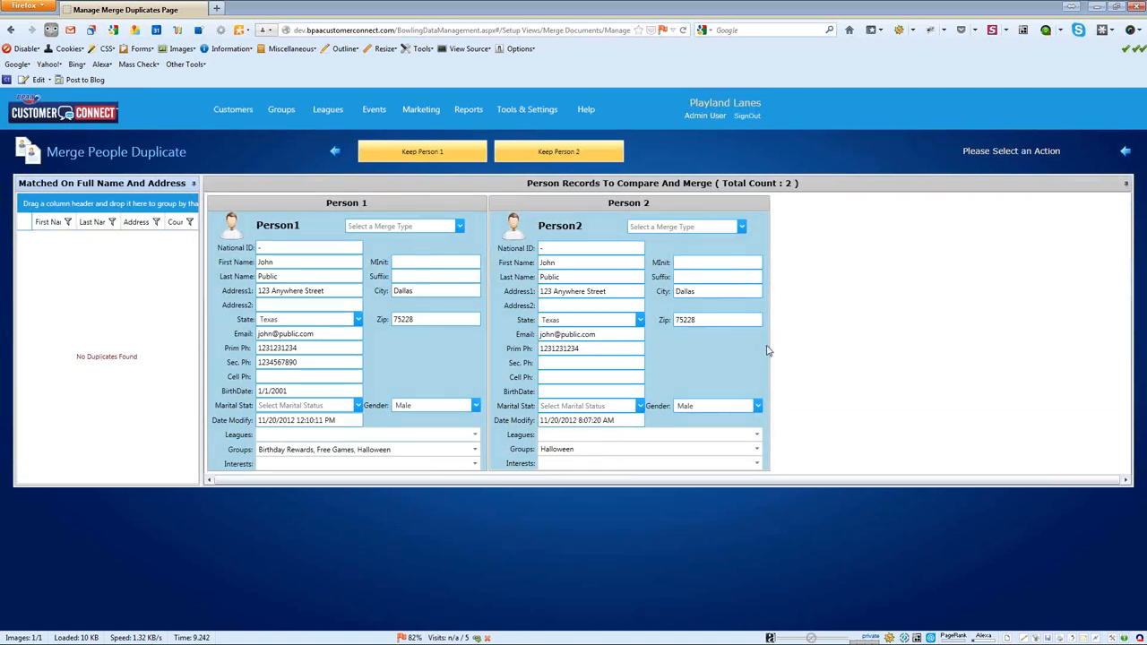
Step: Go back and rerun the Full Name and Address duplicate check
left_click(335, 153)
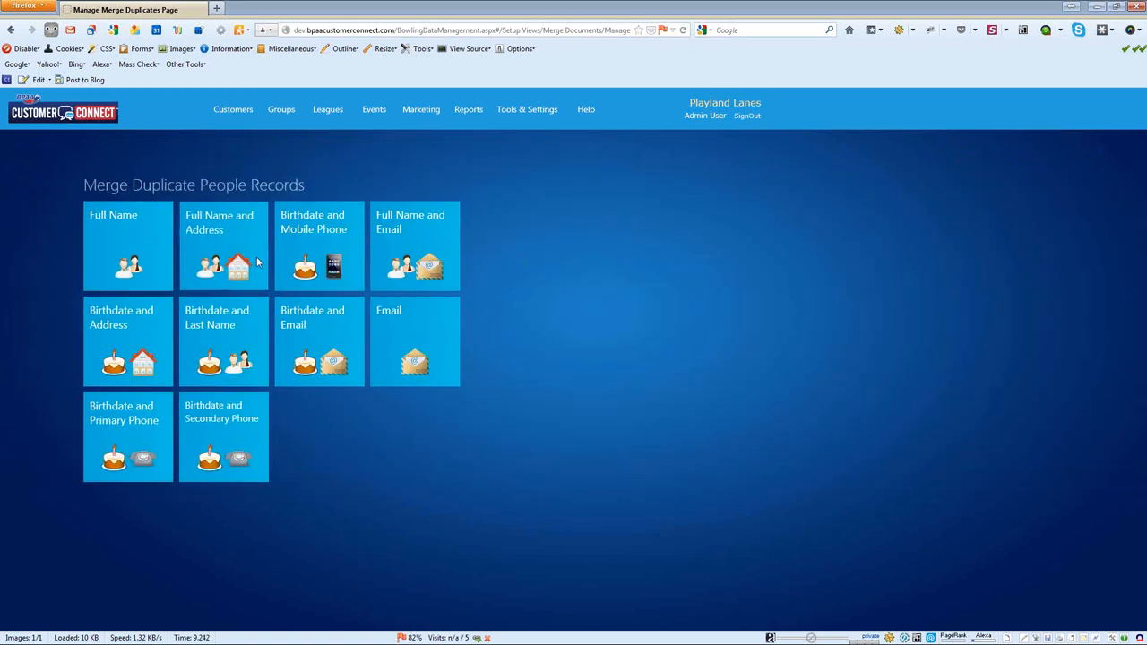
left_click(257, 262)
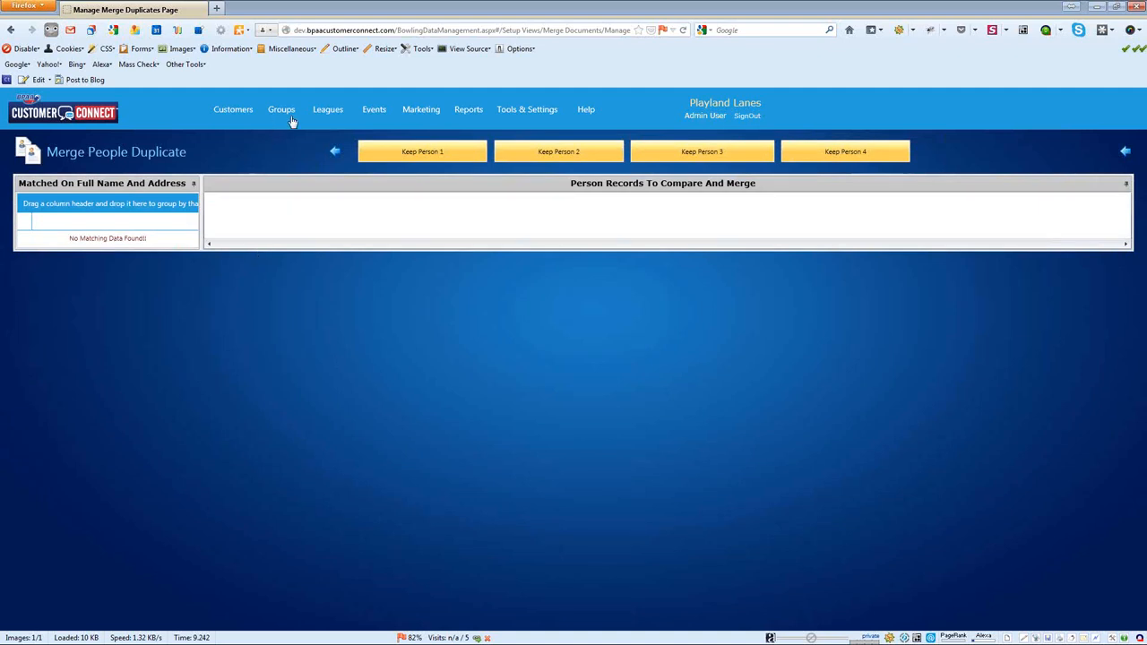
Step: Go back from the empty Full Name and Address results to the criteria tiles
left_click(334, 151)
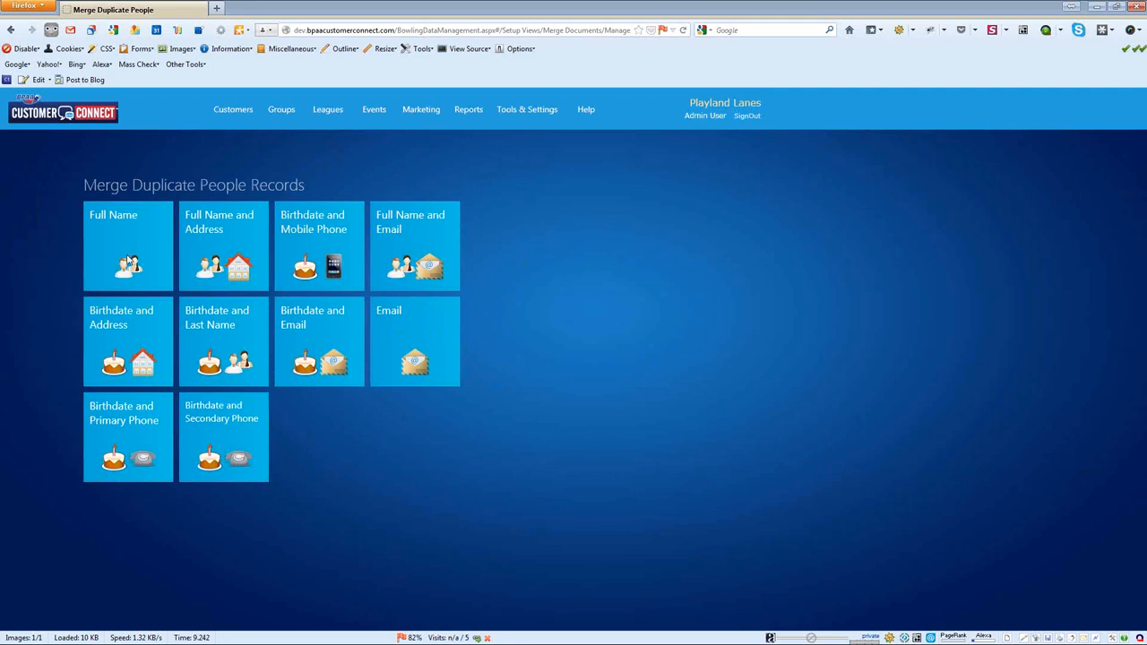
Step: Open the Full Name matches and remove the LastName grouping chip
left_click(132, 239)
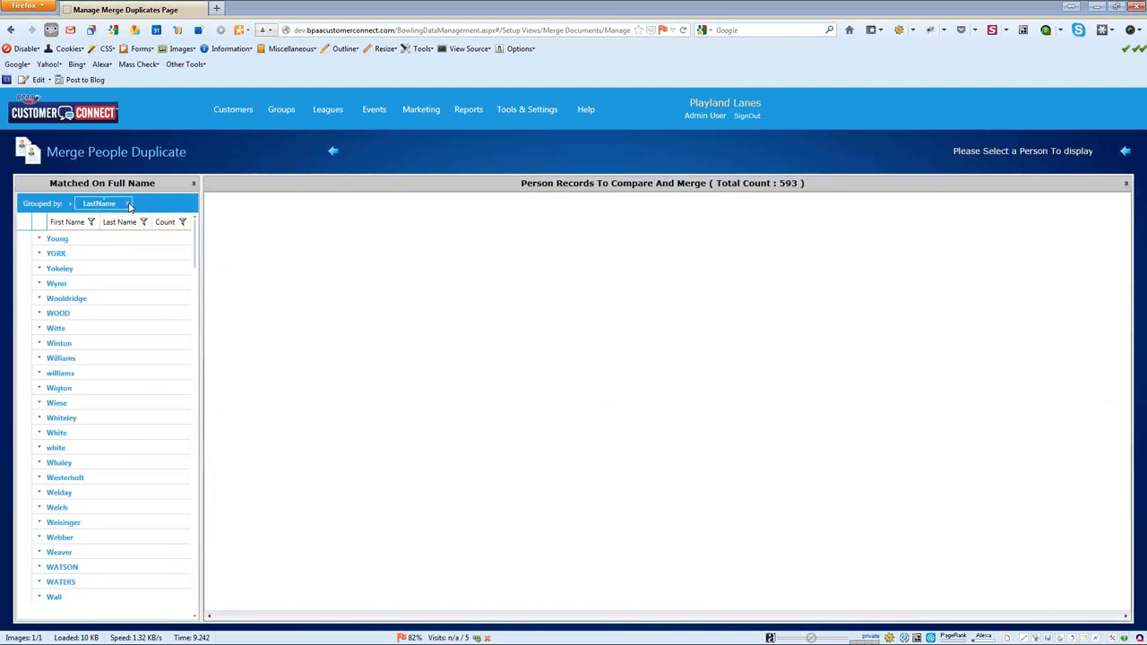
left_click(128, 205)
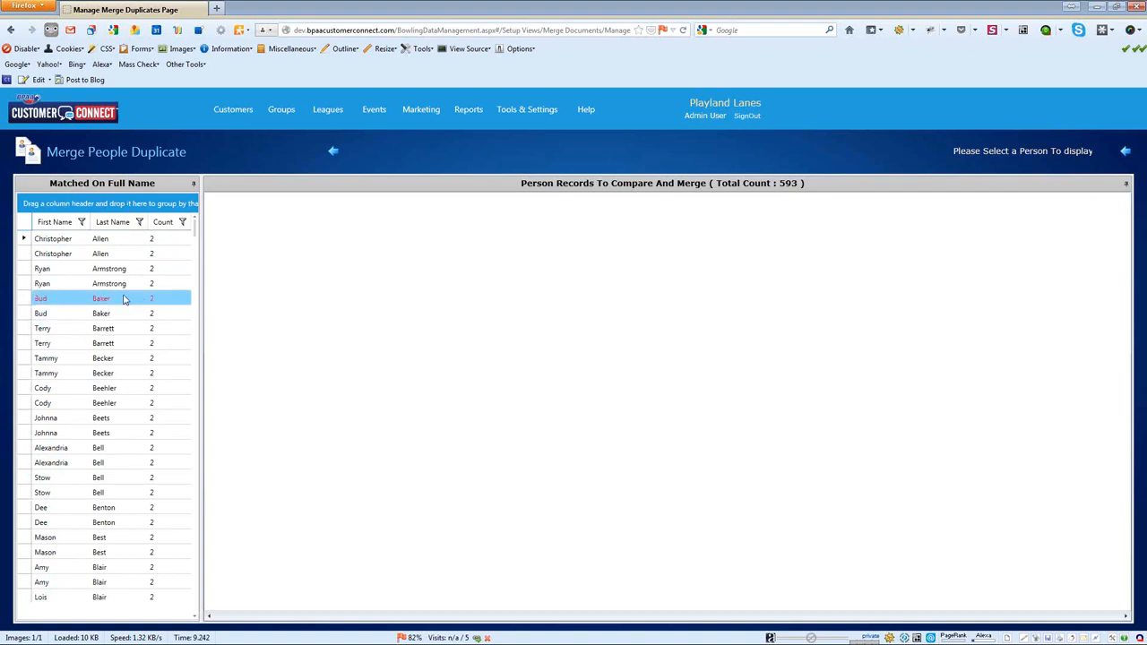
Step: Load the first full-name pair and set Person 2 to 'Prsn2 Is Not Dup Of Prsn1'
left_click(76, 240)
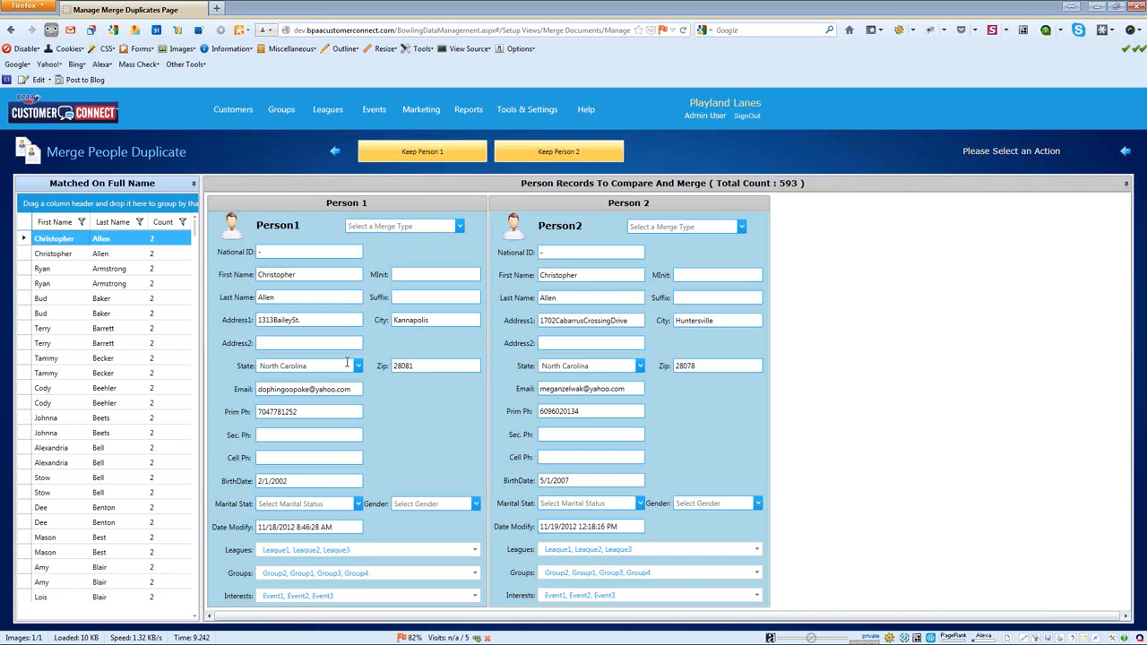
left_click(741, 228)
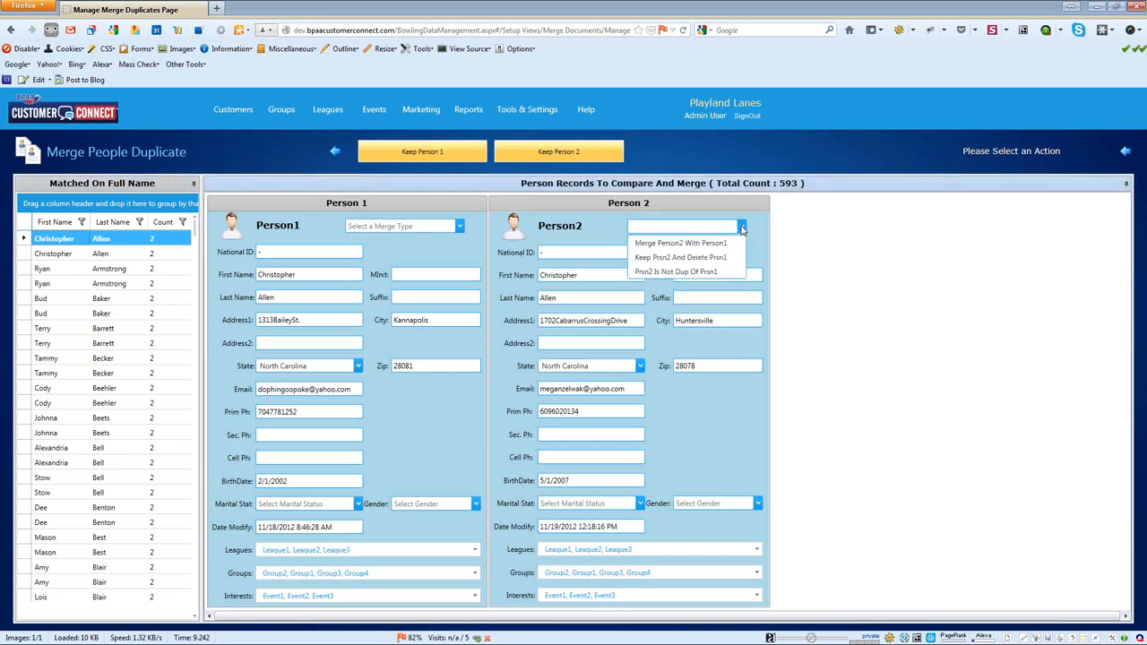
left_click(651, 273)
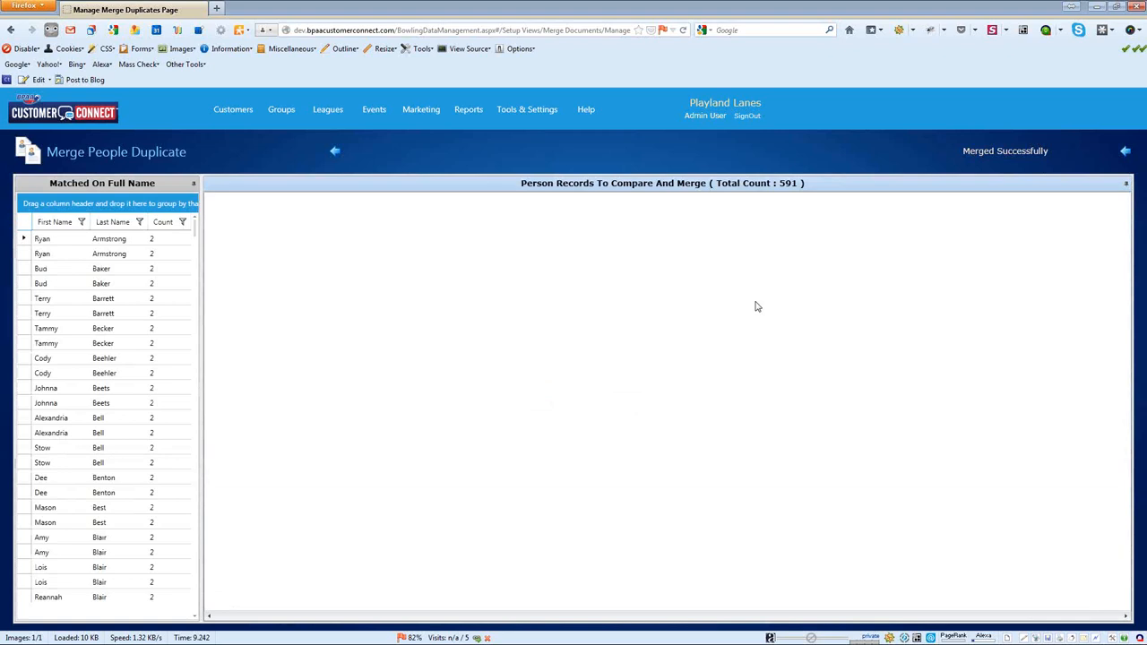
Step: Load the next full-name pair and check Person 2's group membership, BLS
left_click(108, 238)
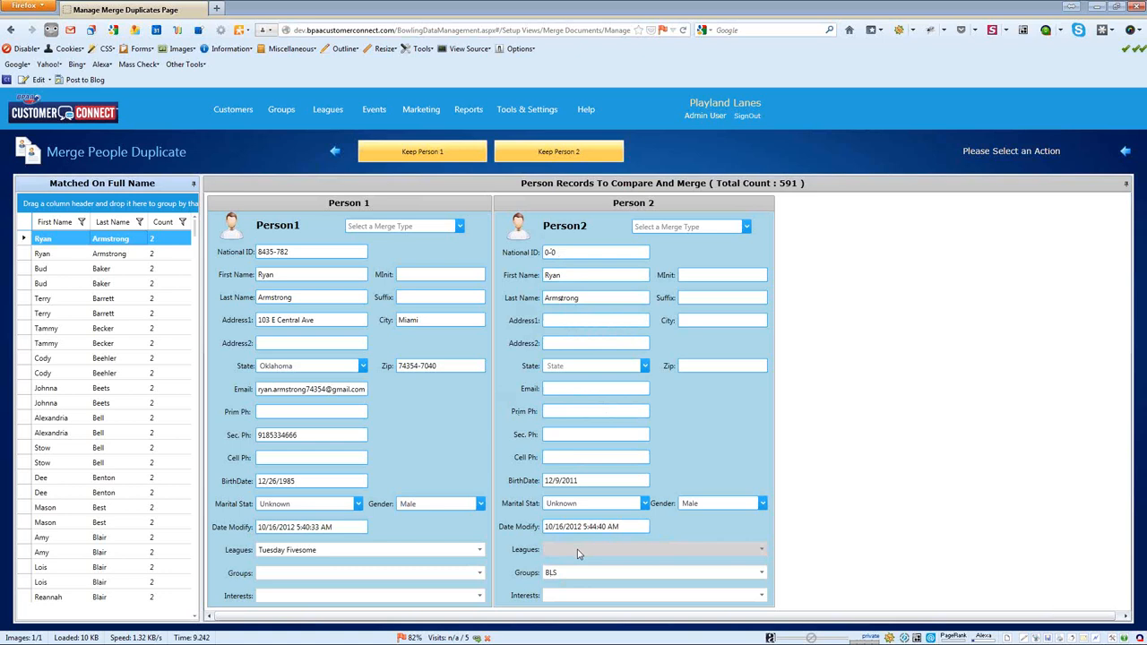
left_click(547, 574)
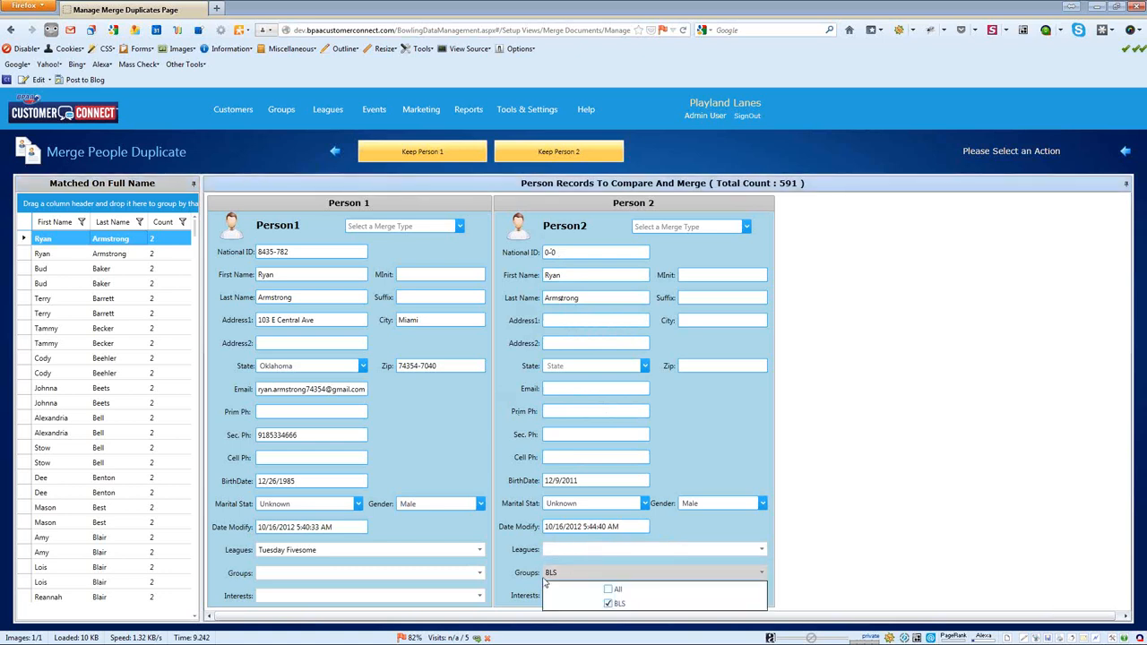
left_click(596, 481)
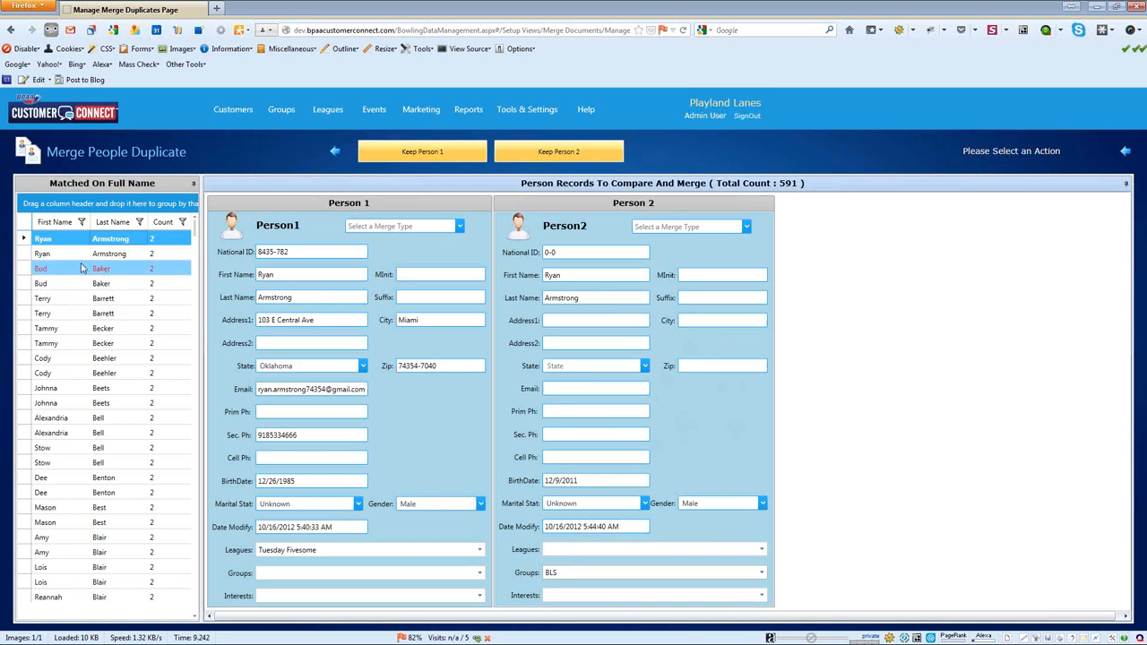
Step: Compare the next pair's birth dates and modified dates, then load a pair further down
left_click(124, 273)
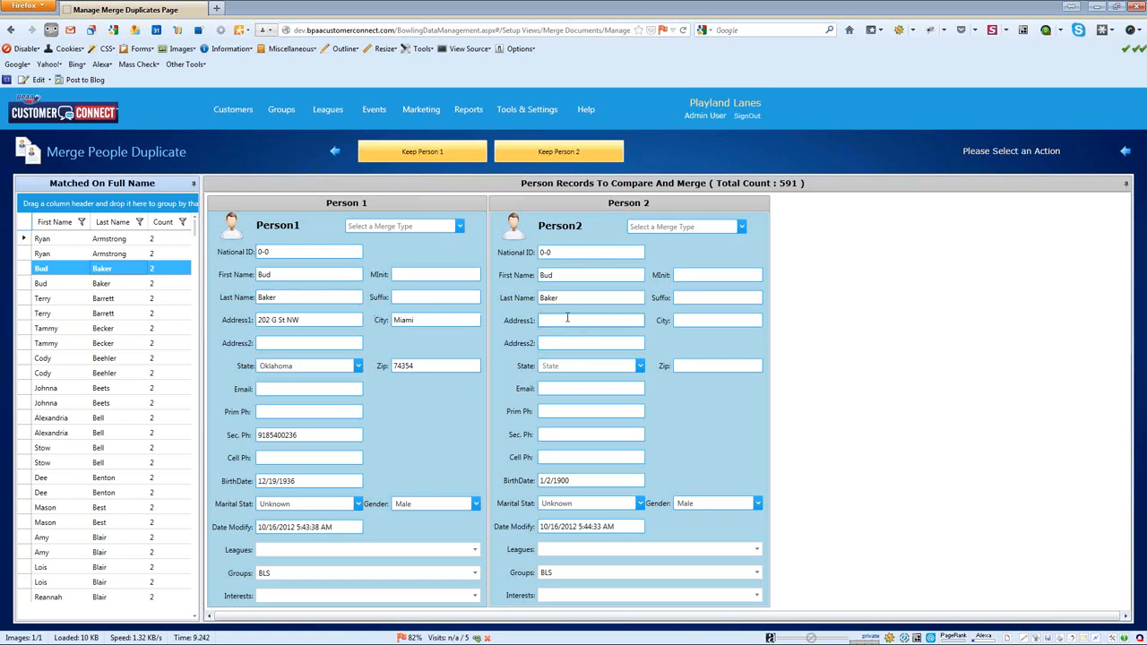
left_click_drag(586, 481, 507, 487)
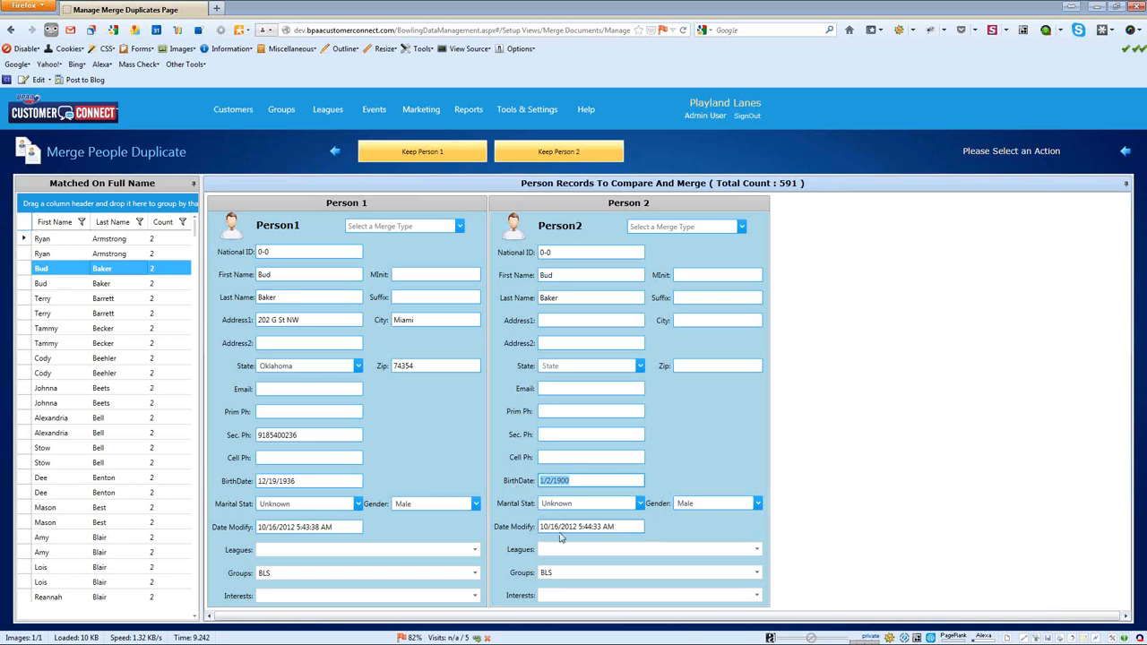
left_click(327, 526)
left_click(599, 527)
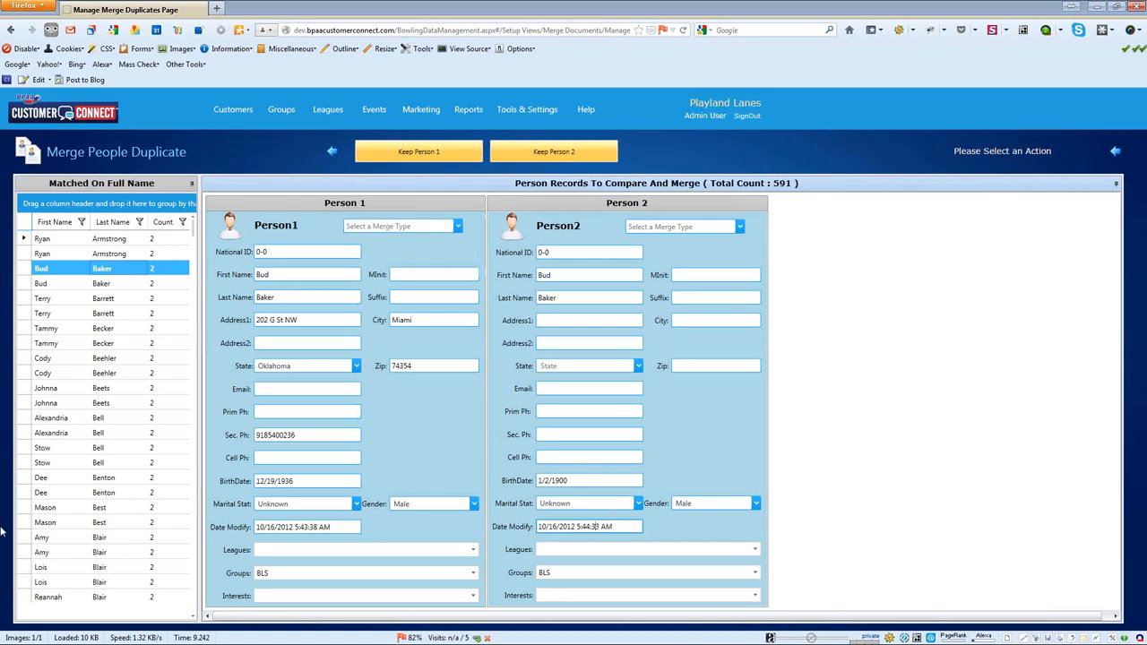
left_click(128, 567)
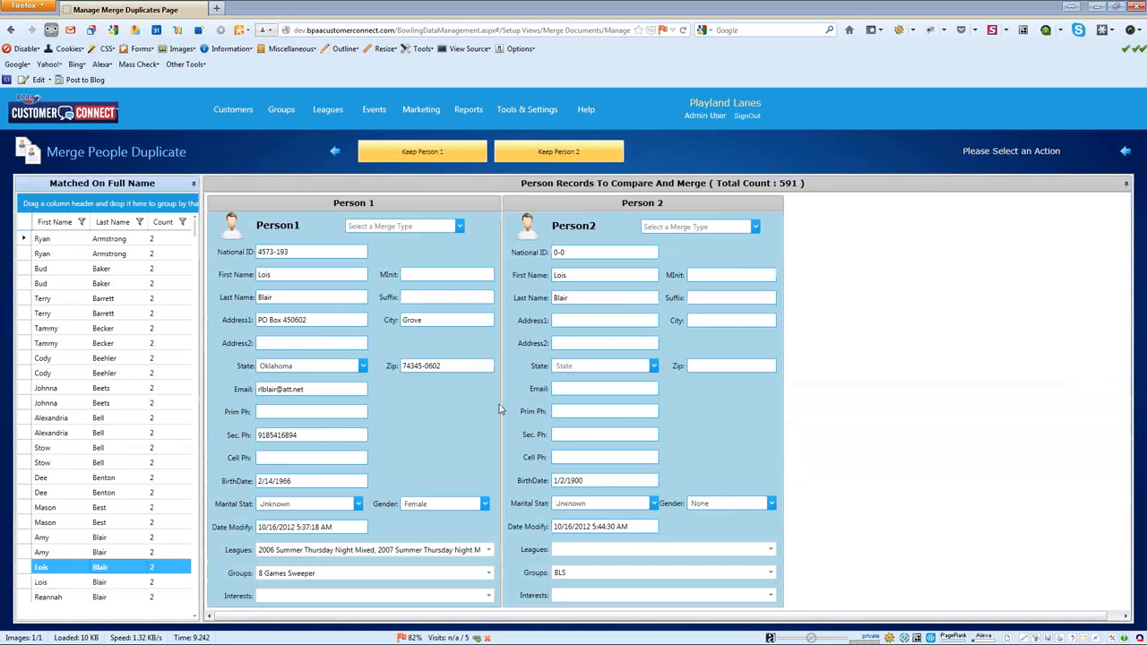
Step: Scroll down the Matched On Full Name grid and load a later pair, one in group Free Kids
left_click(591, 481)
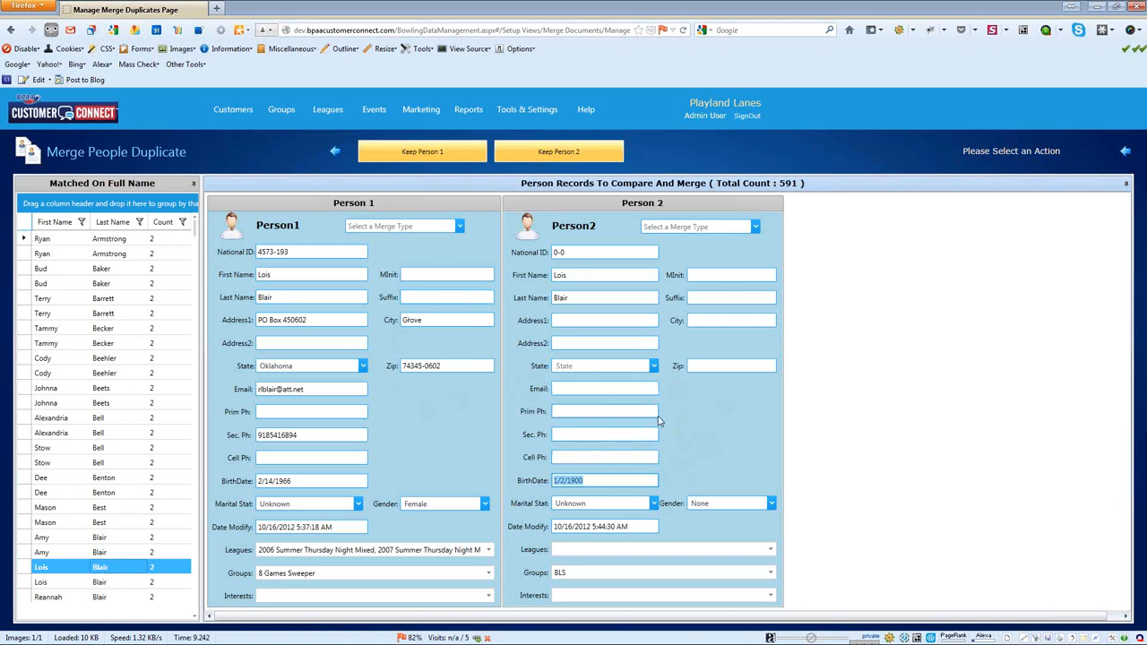
scroll(65, 497, "down", 10)
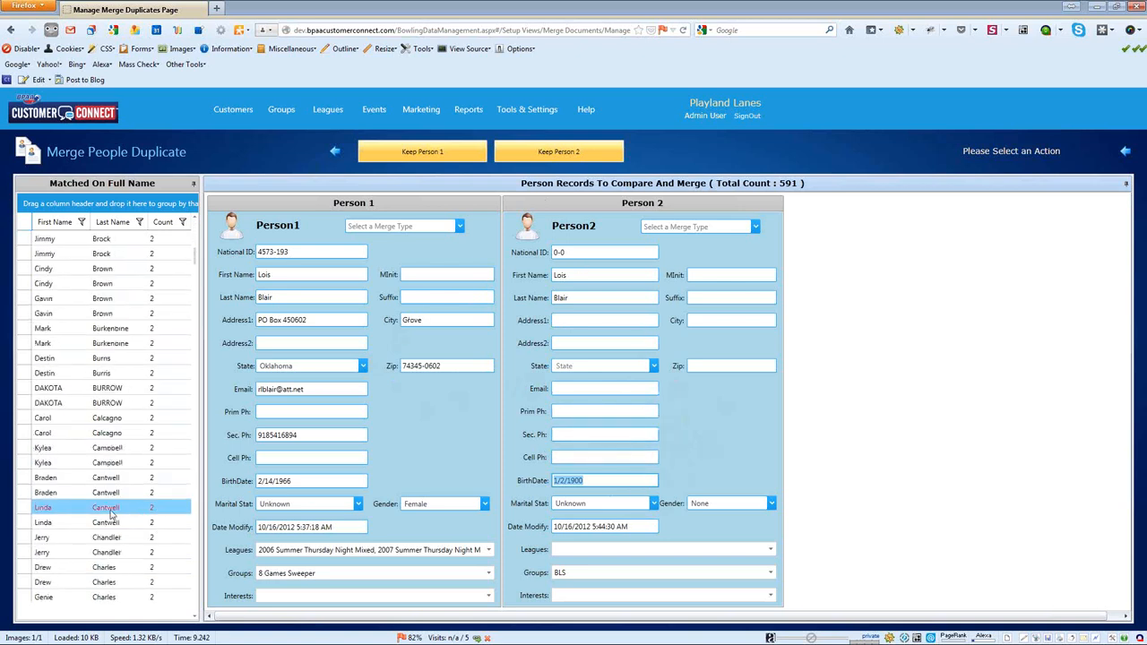
left_click(65, 494)
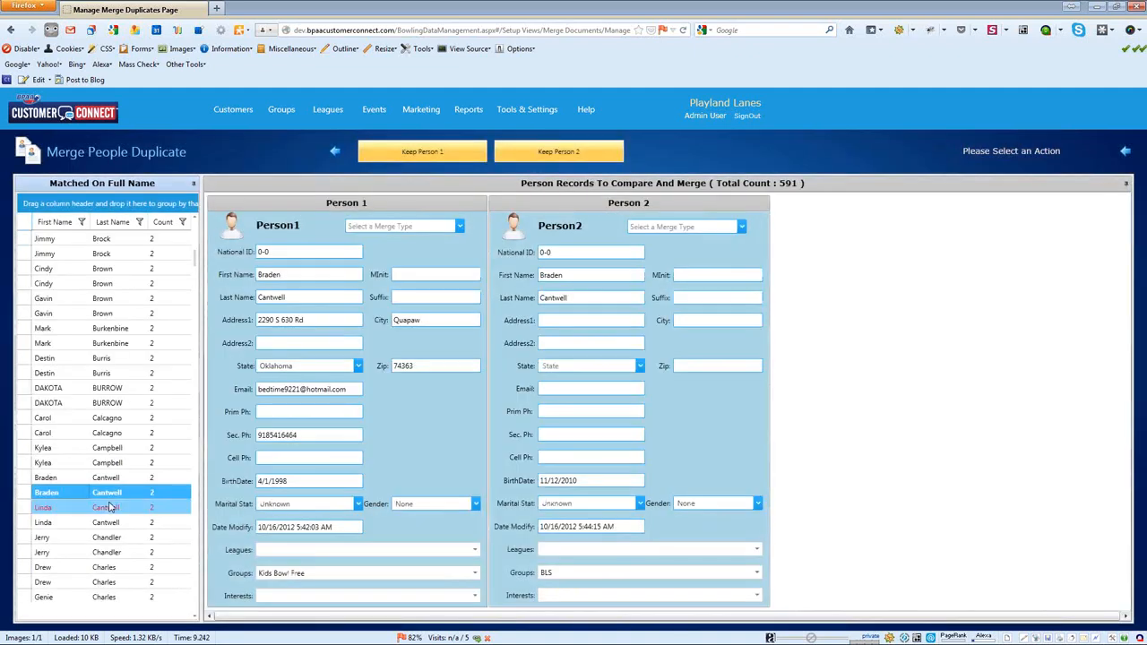
scroll(108, 507, "down", 15)
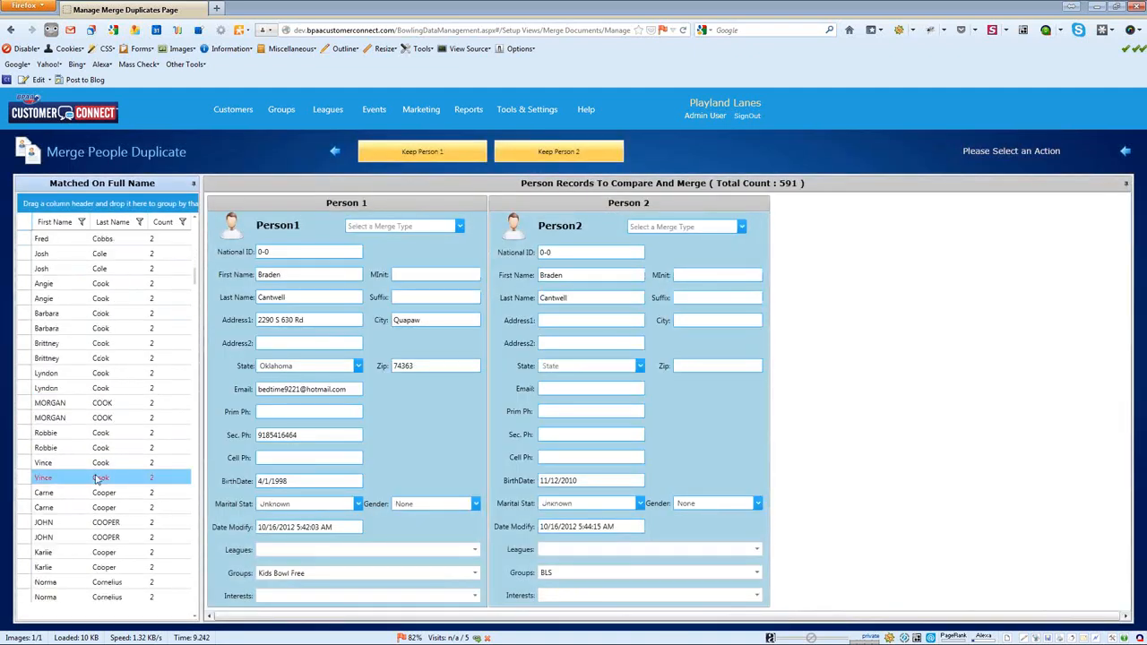
scroll(104, 496, "down", 1)
left_click(98, 494)
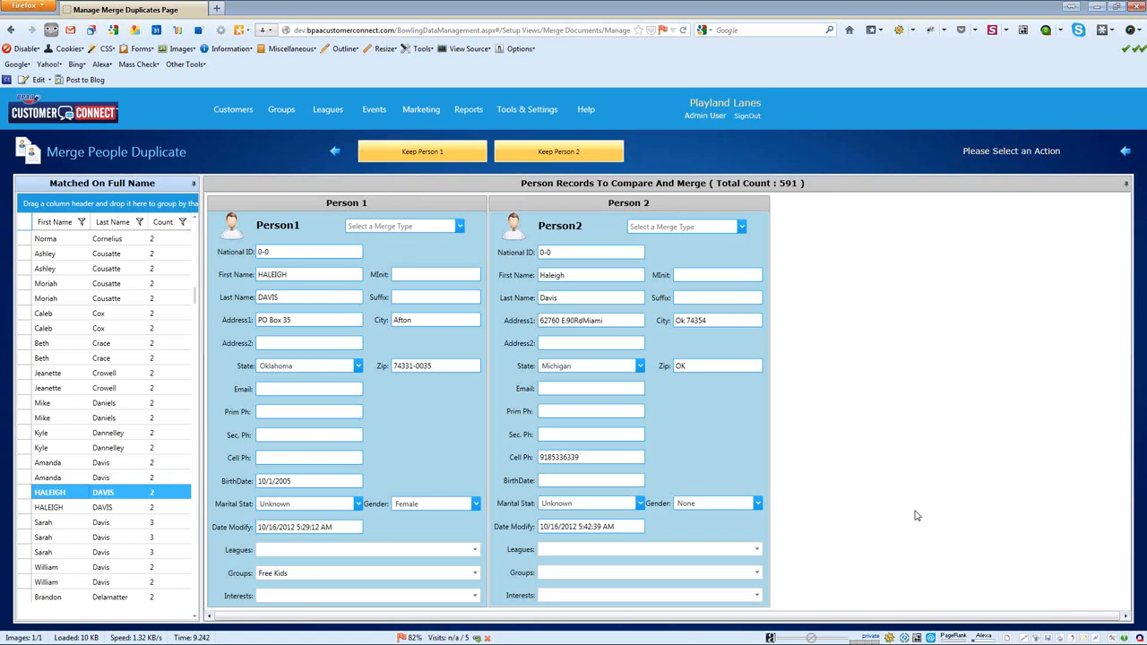
Step: Check Person 1's zip code and both records' modified dates
left_click(417, 373)
left_click(313, 528)
left_click(588, 527)
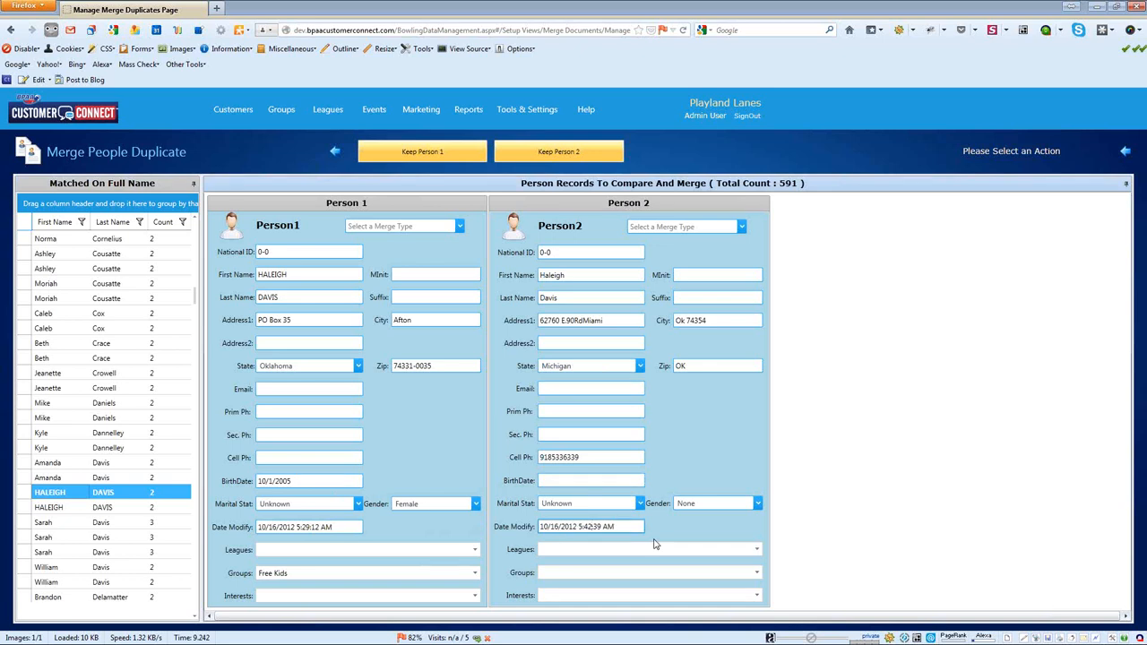
Step: Merge Person 2's cell phone into Person 1 with 'Merge Person2 With Person1'
left_click(741, 230)
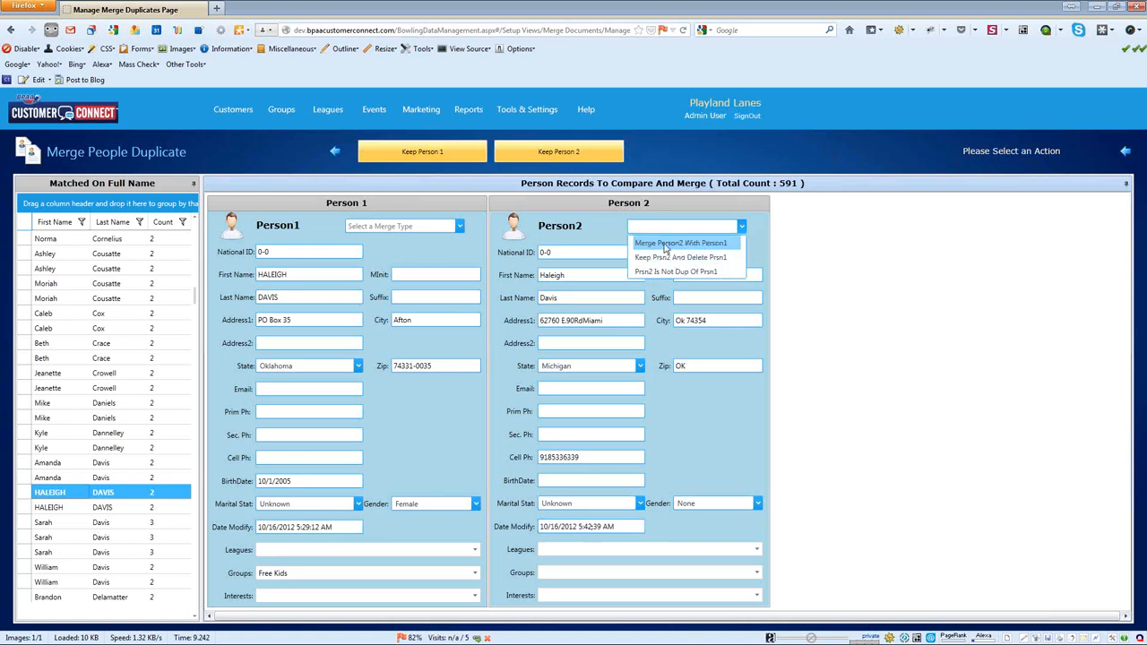
left_click(668, 246)
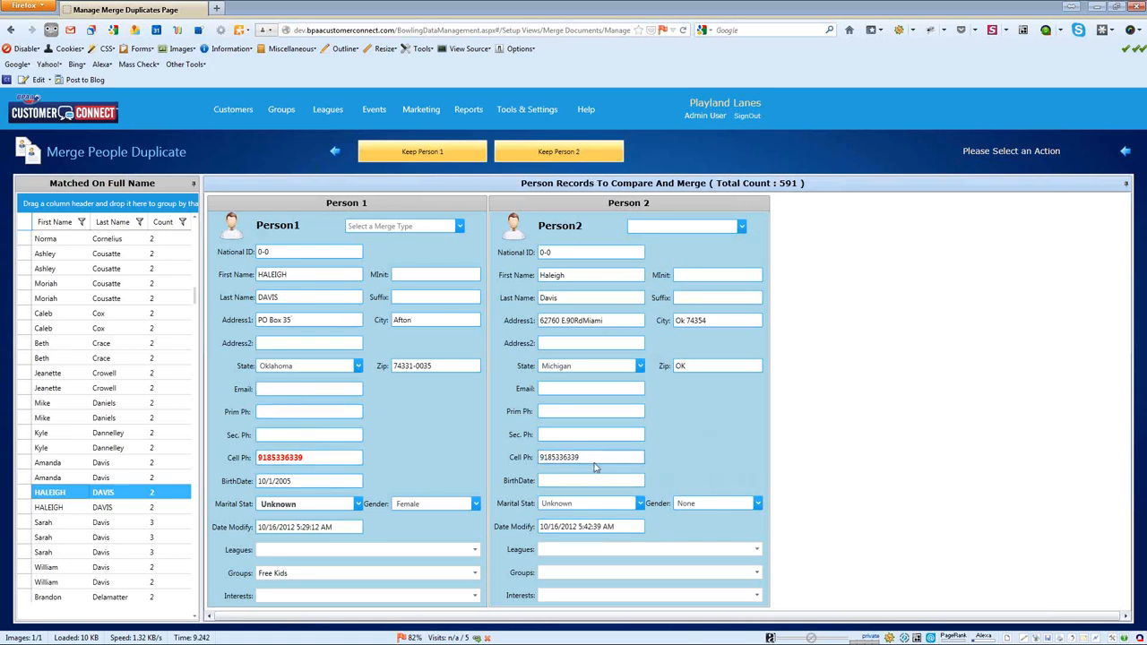
left_click_drag(596, 457, 539, 458)
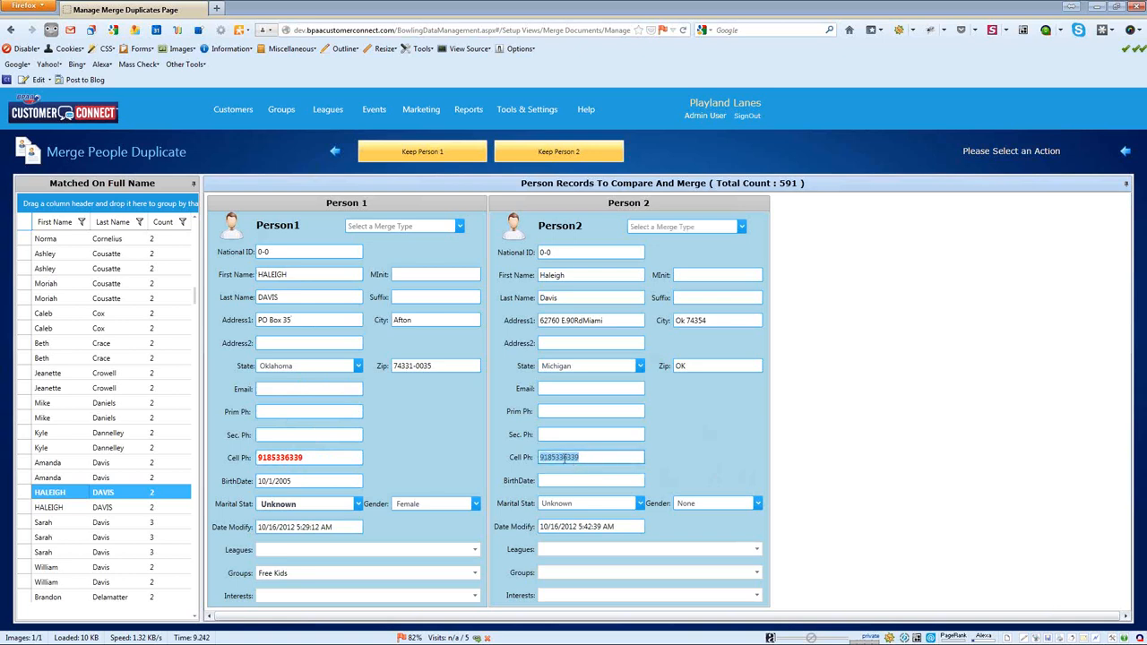
left_click_drag(309, 457, 215, 457)
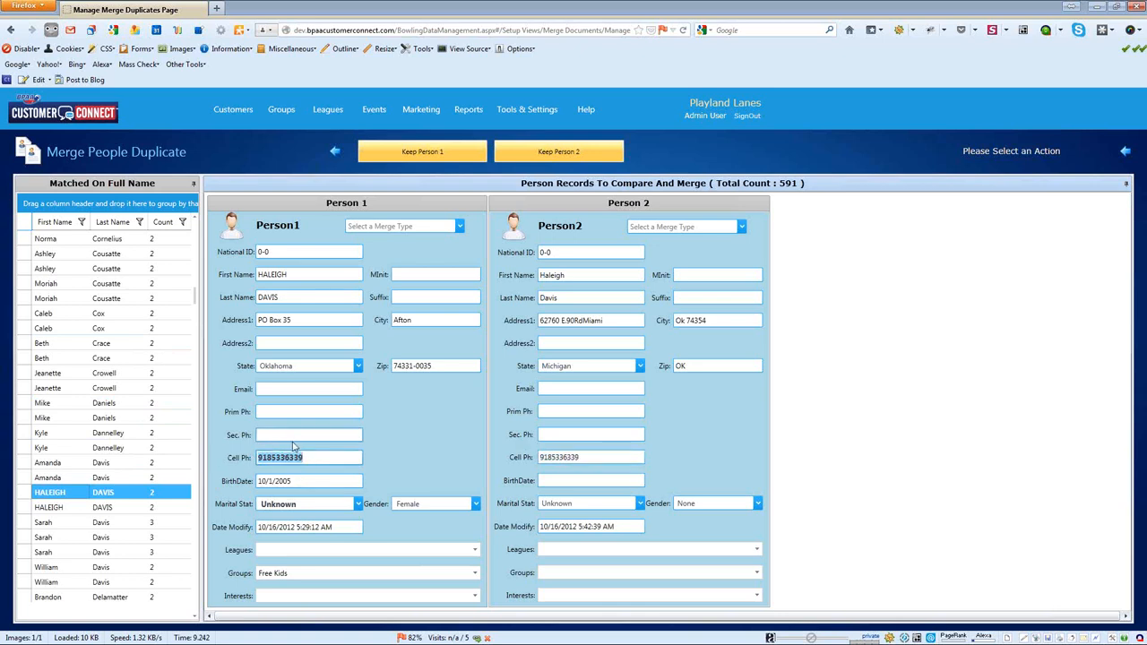
left_click(323, 438)
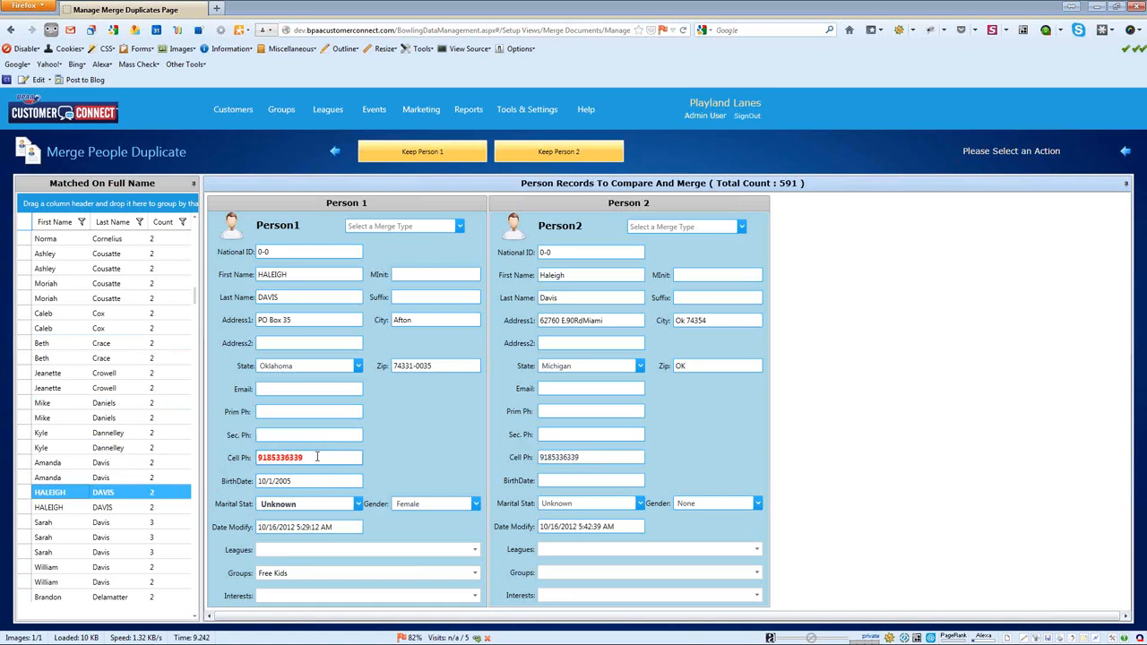
Step: Enter a secondary phone number for Person 2 and merge it into Person 1's record
left_click(555, 432)
left_click(727, 224)
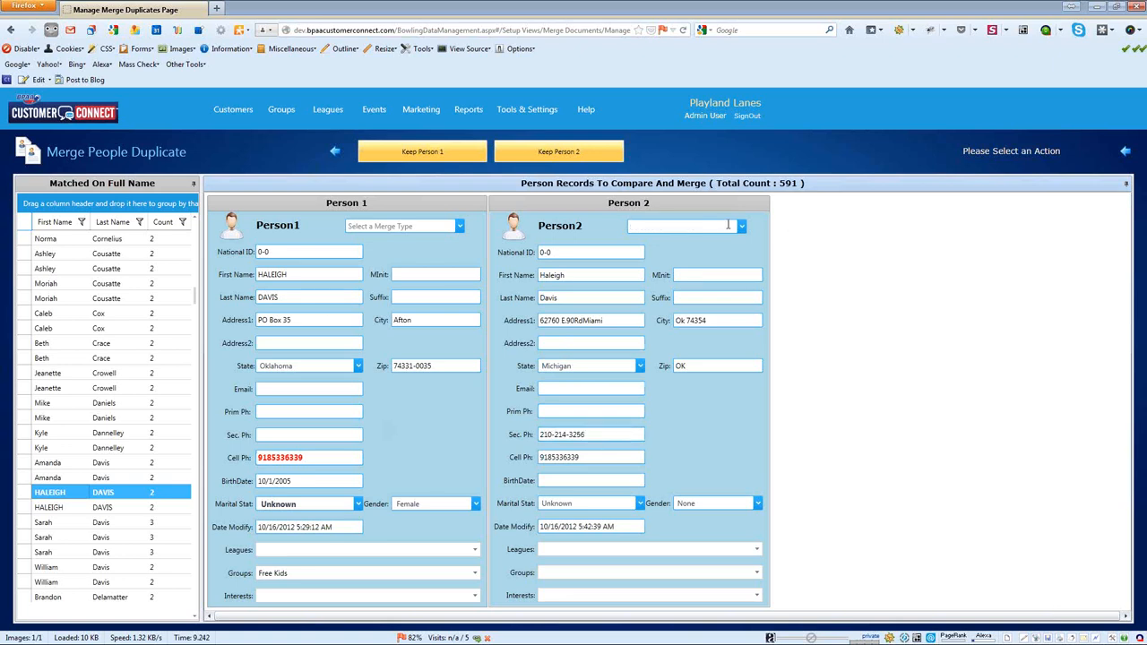
left_click(741, 227)
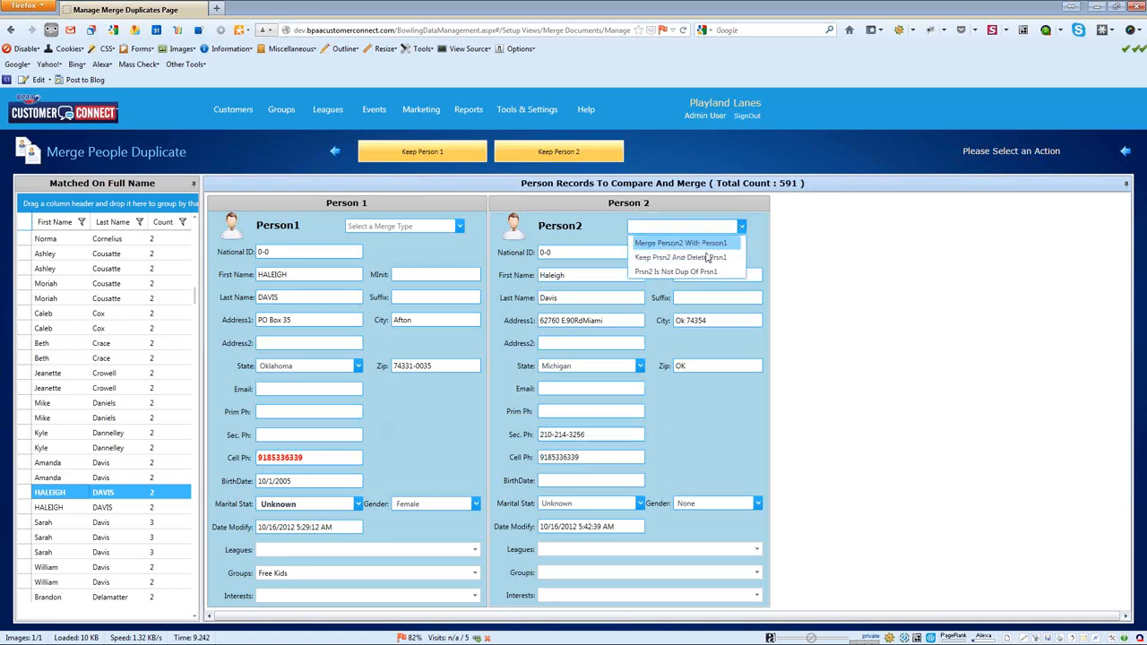
left_click(703, 242)
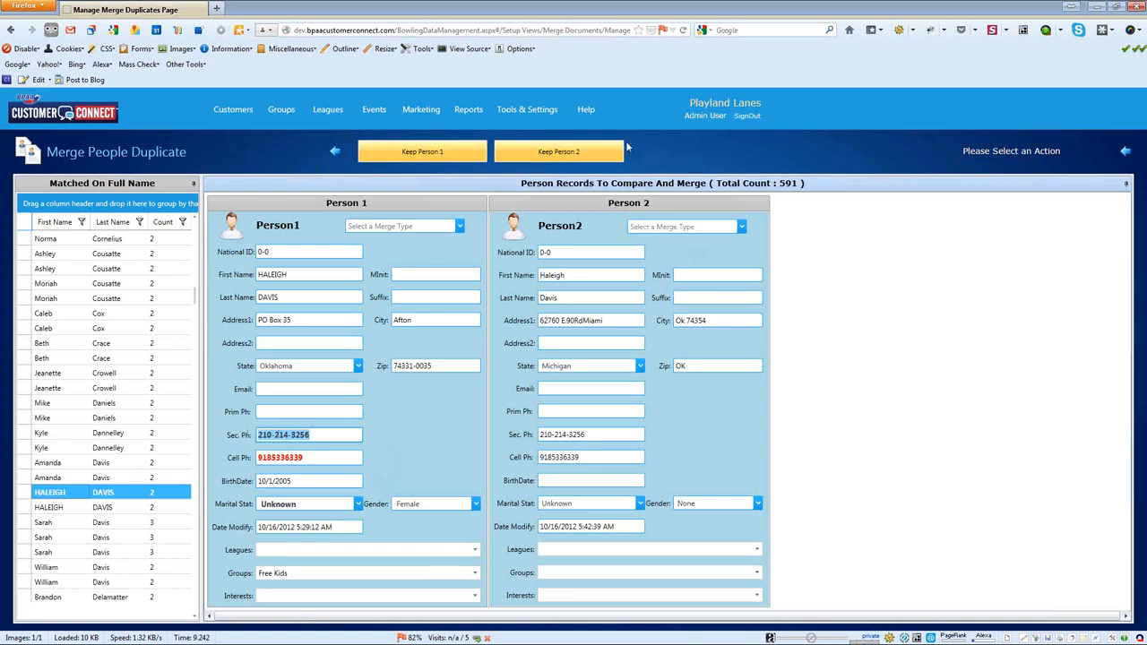
left_click(459, 227)
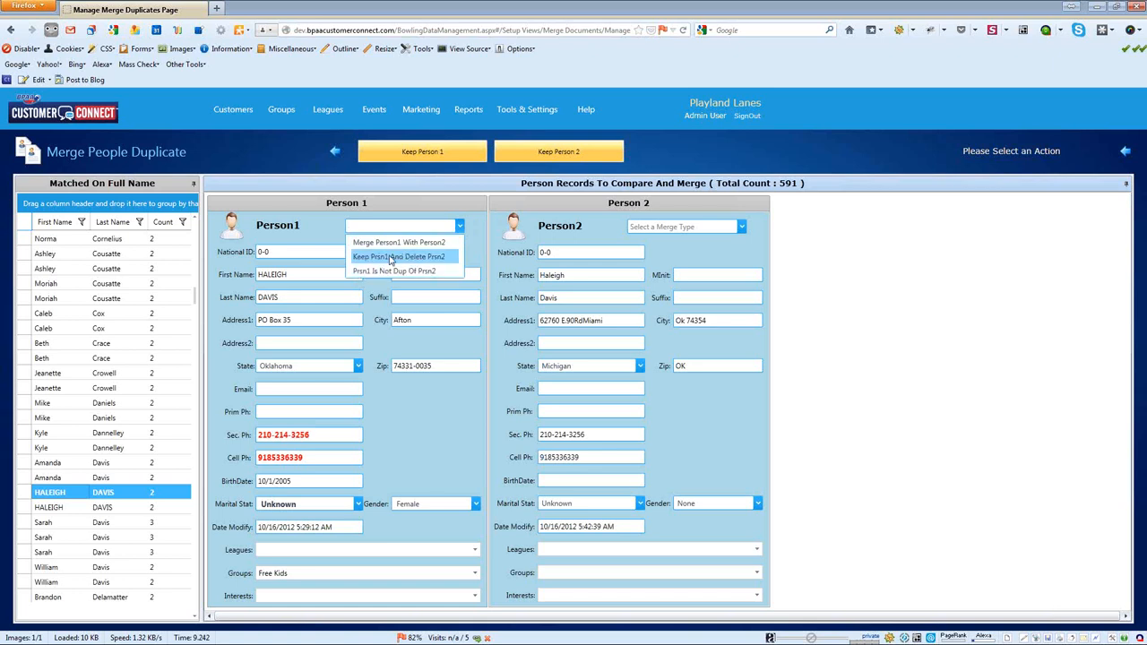
Step: Choose 'Keep Prsn1 And Delete Prsn2', leaving 589 full-name matches
left_click(390, 258)
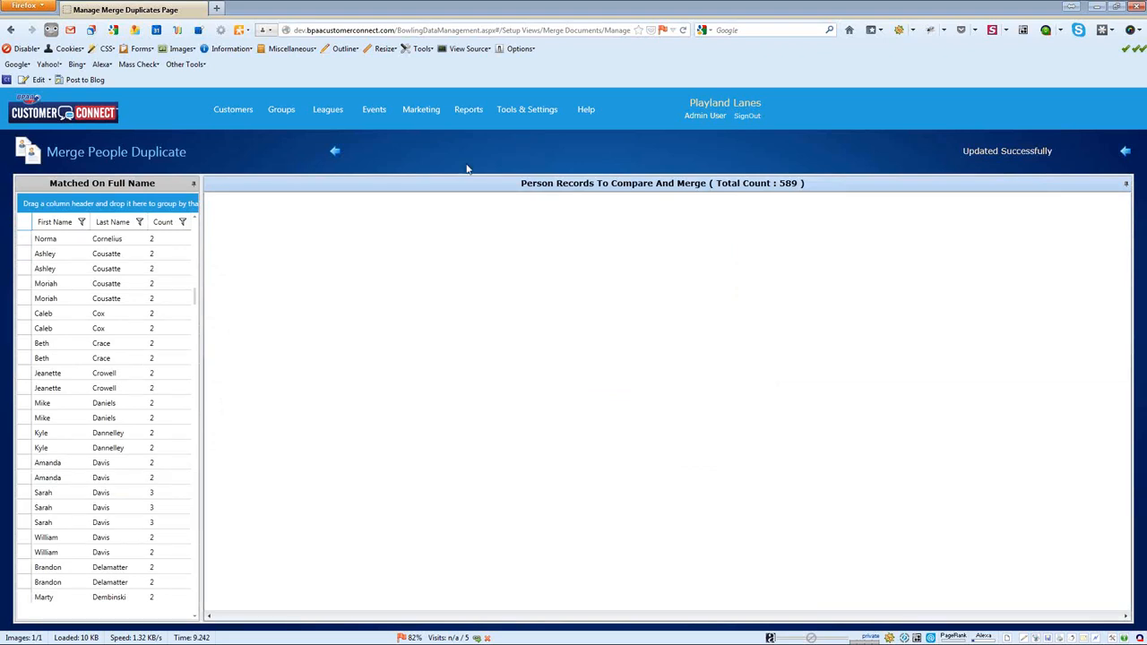
Step: Switch to Birthdate and Mobile Phone matches, remove the BirthDate grouping, and open the first pair
left_click(336, 154)
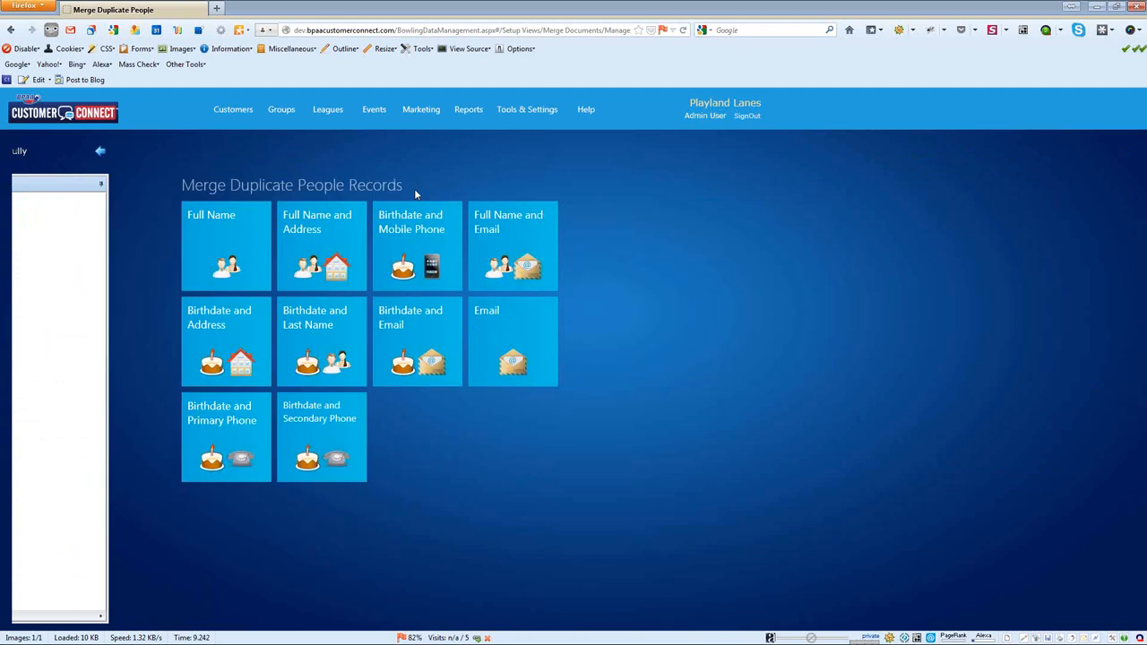
left_click(298, 240)
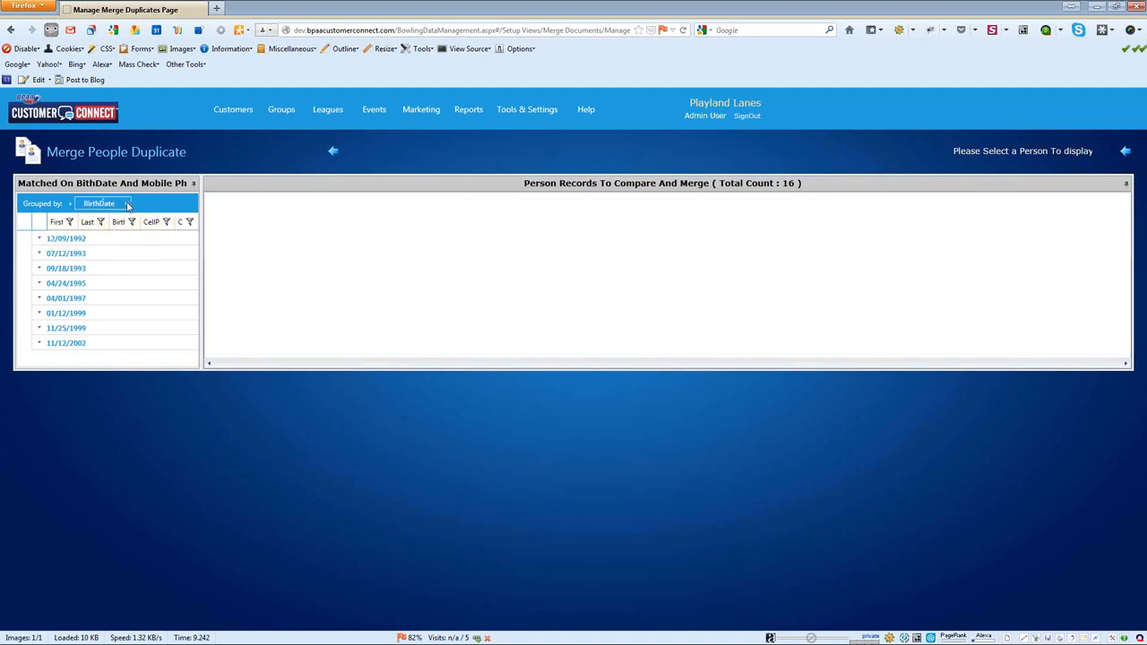
left_click_drag(128, 206, 167, 226)
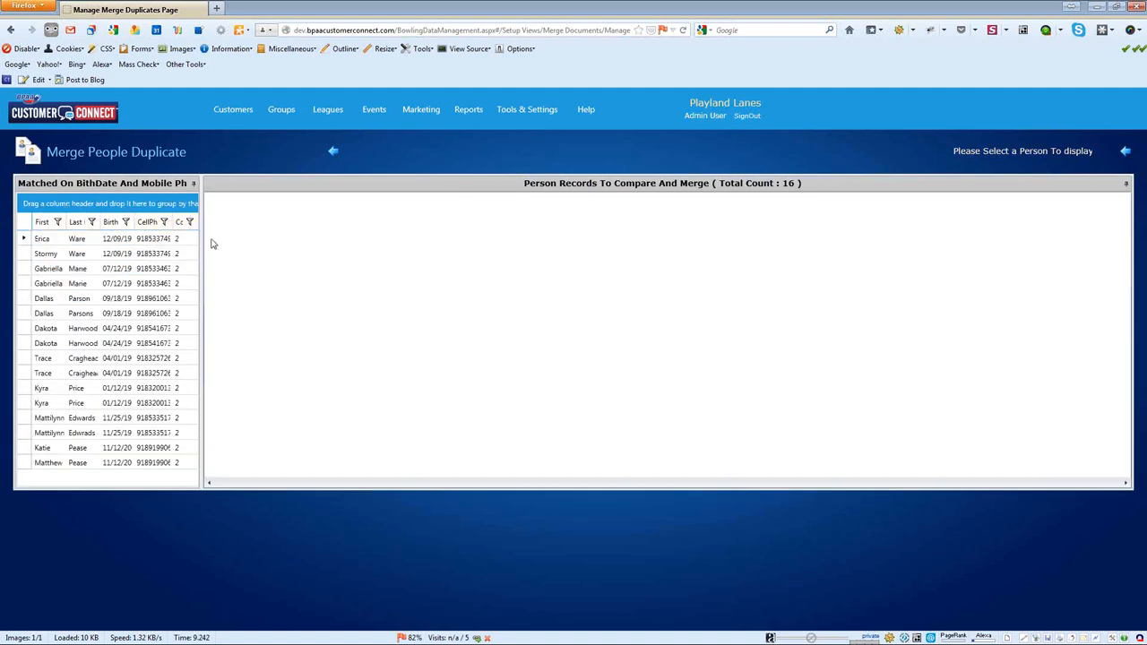
left_click(197, 254)
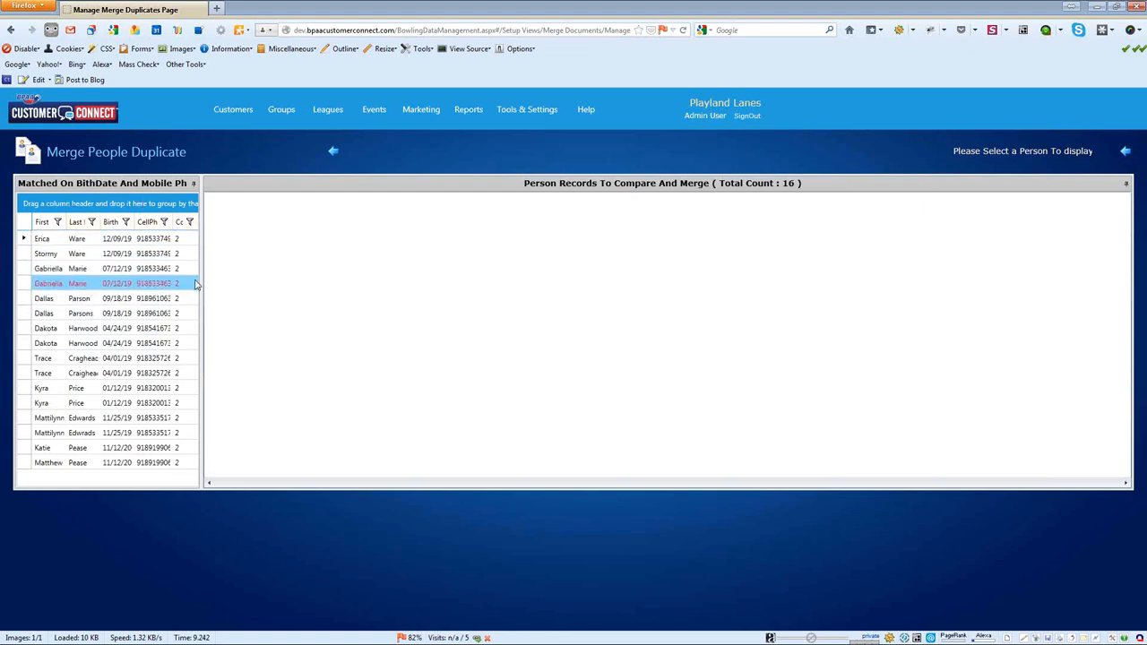
left_click(68, 240)
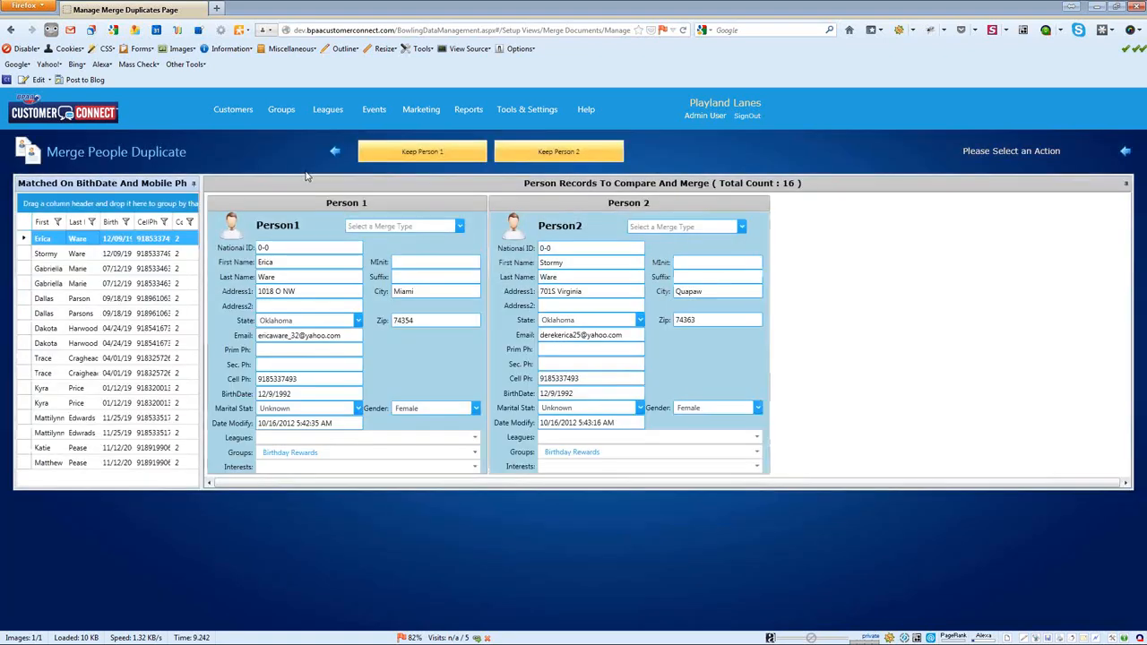
left_click_drag(298, 381, 238, 377)
left_click_drag(579, 382, 512, 375)
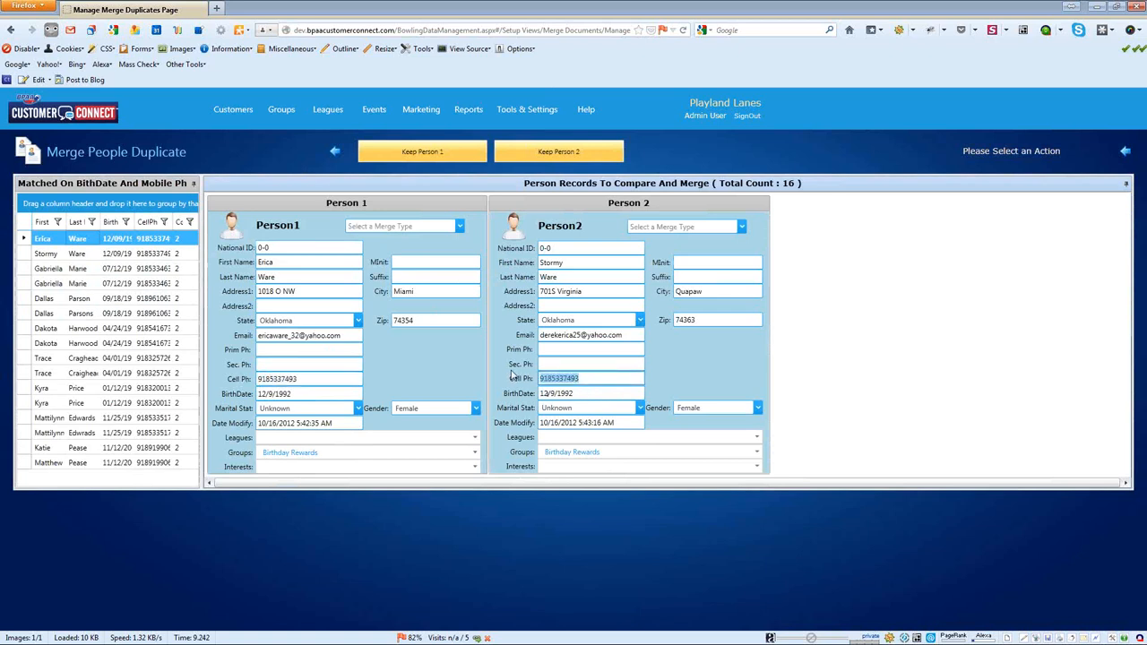
left_click(288, 277)
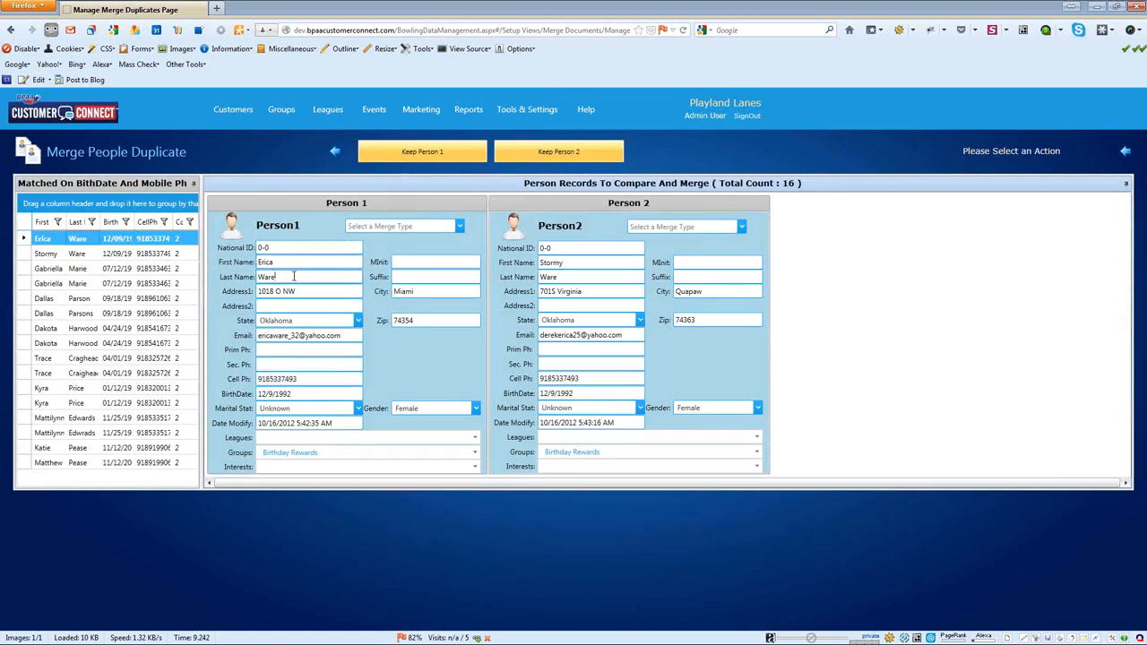
left_click(594, 262)
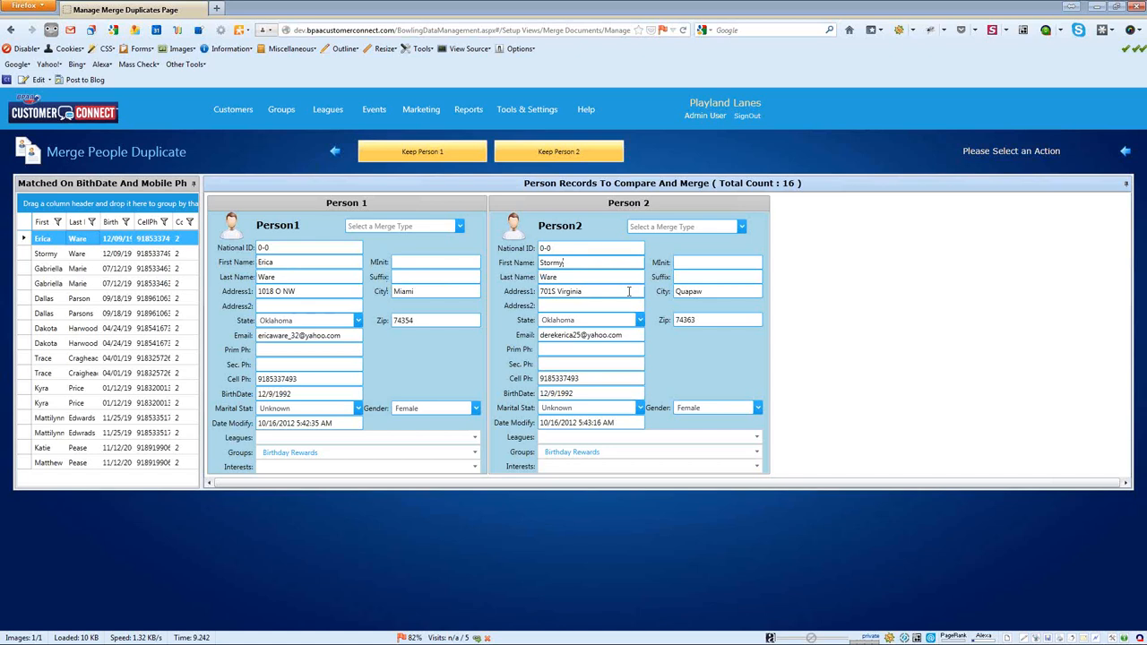
type(",")
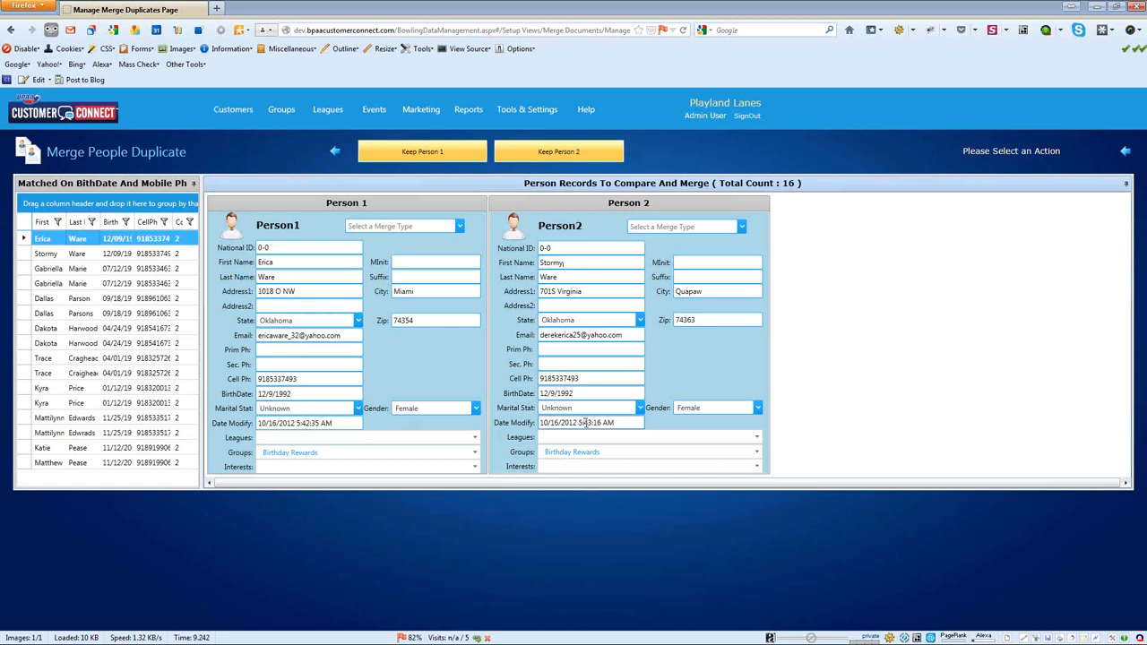
left_click(296, 423)
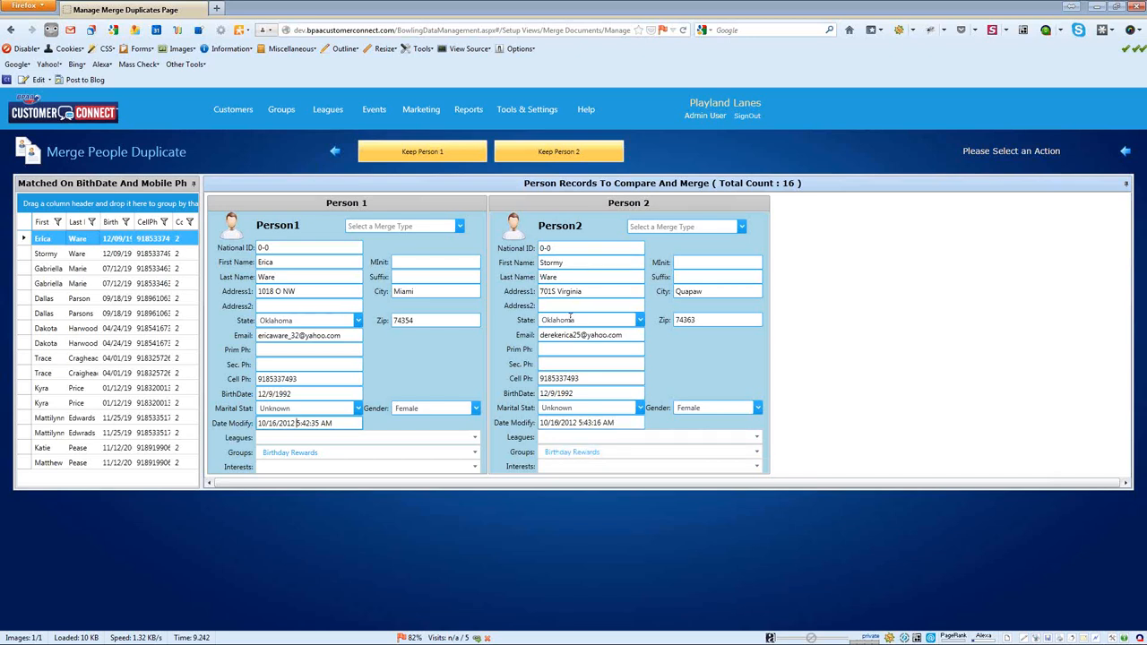
Step: Mark Person 2 with 'Prsn2 Is Not Dup Of Prsn1', leaving 14 matches
left_click(741, 228)
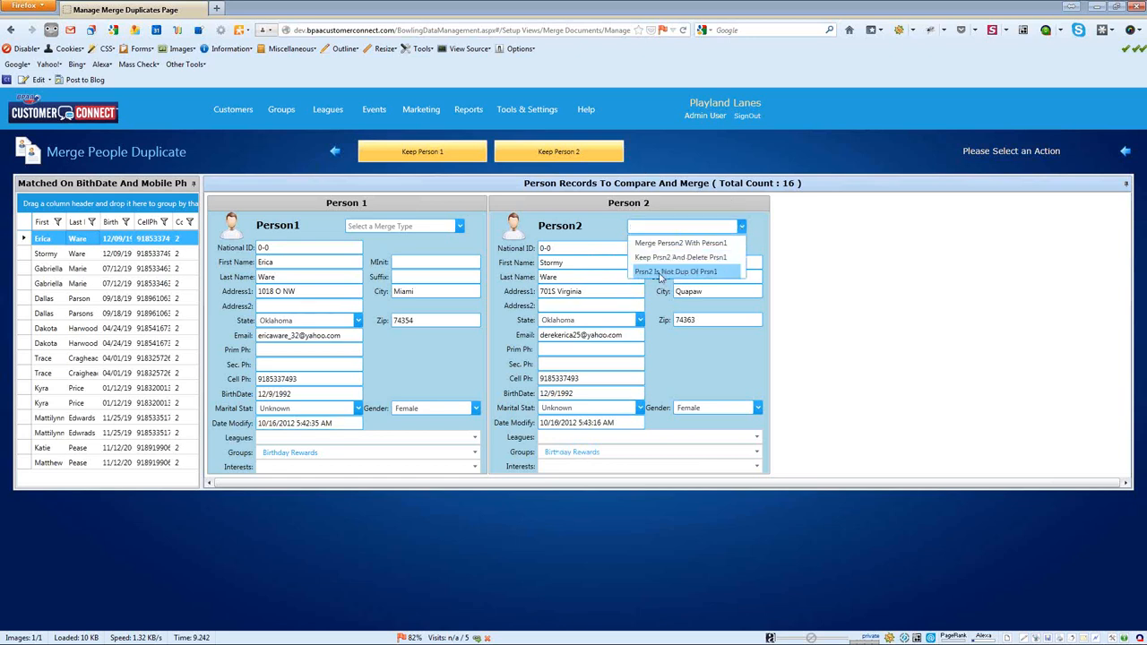
left_click(661, 272)
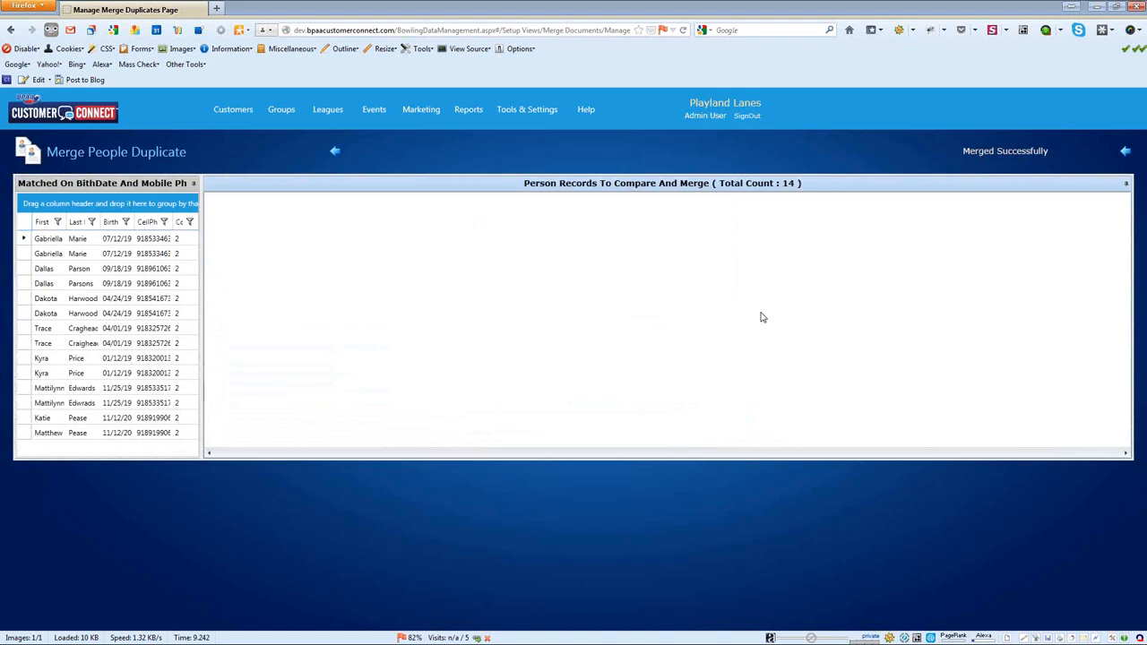
Step: Go back to the Merge Duplicate People Records criteria tiles
left_click(335, 154)
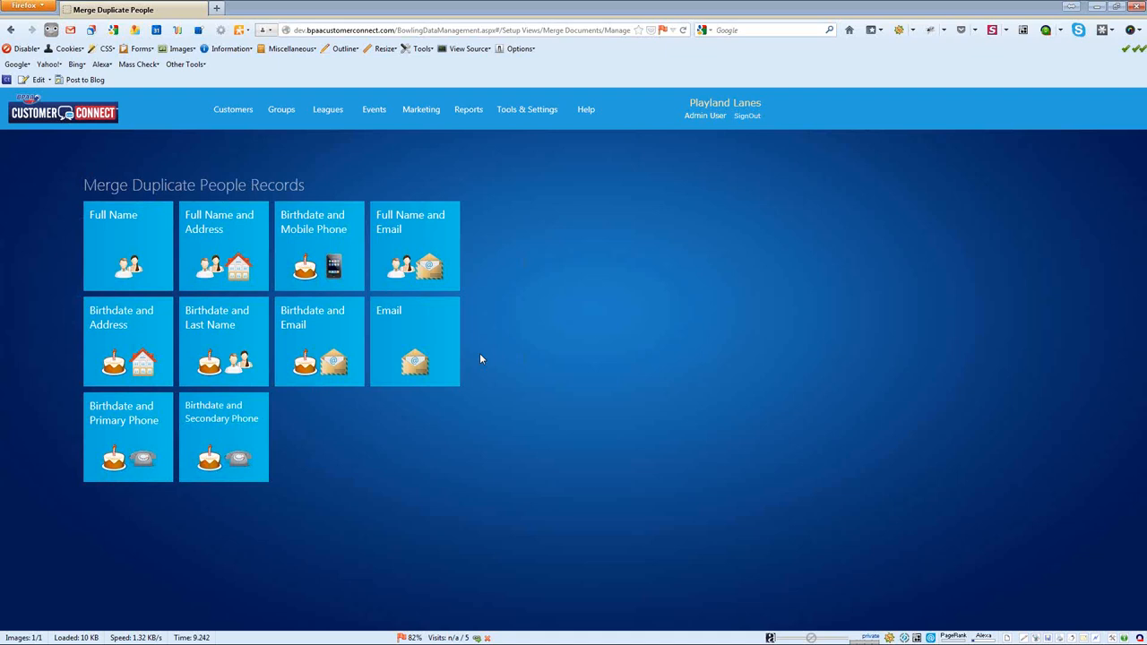
Step: Bring up the Customer Search dialog from the Customers page's Advanced Search
left_click(228, 111)
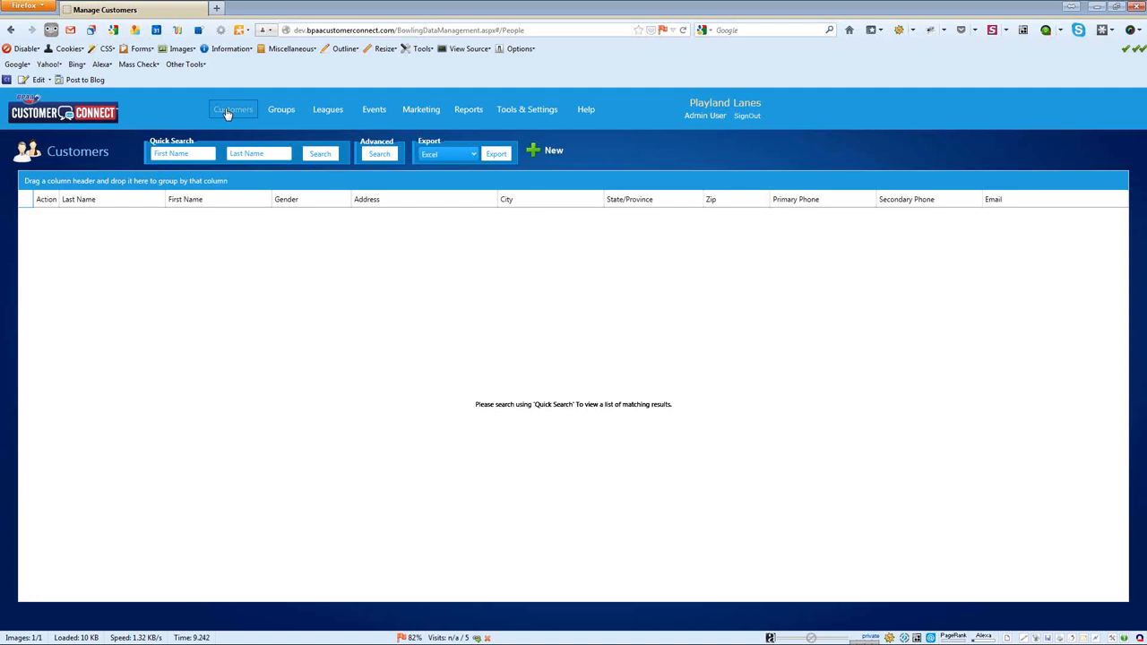
left_click(380, 155)
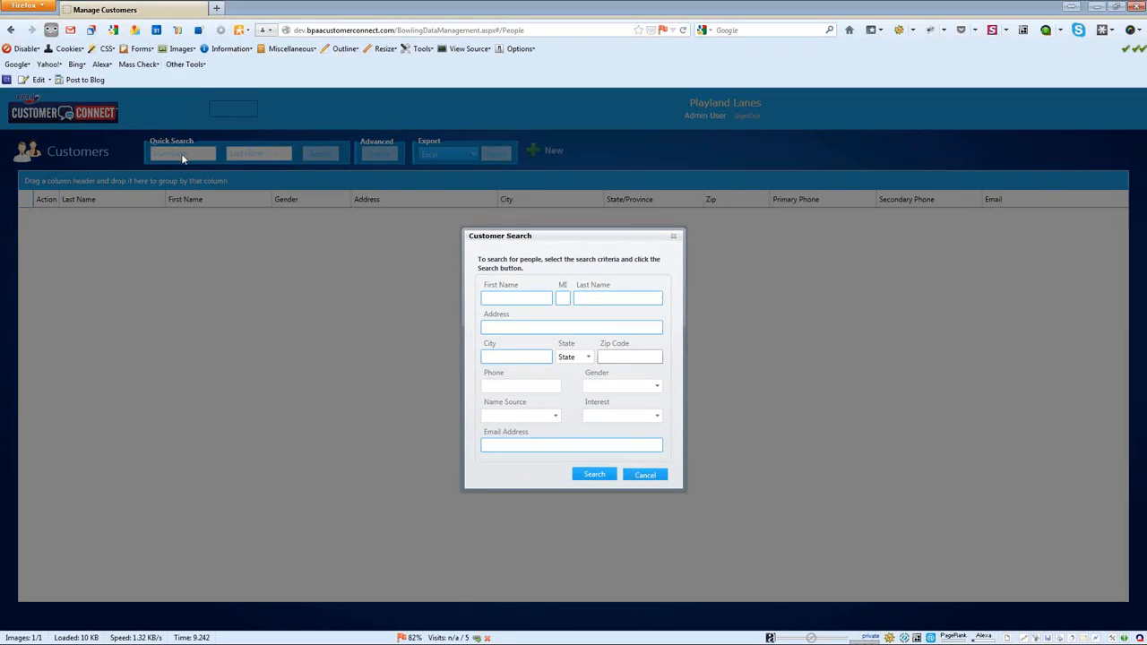
Step: Search Customer Search for the customer's first and last name, then accept adding a new person when none is found
left_click(496, 297)
key("Tab")
key("Tab")
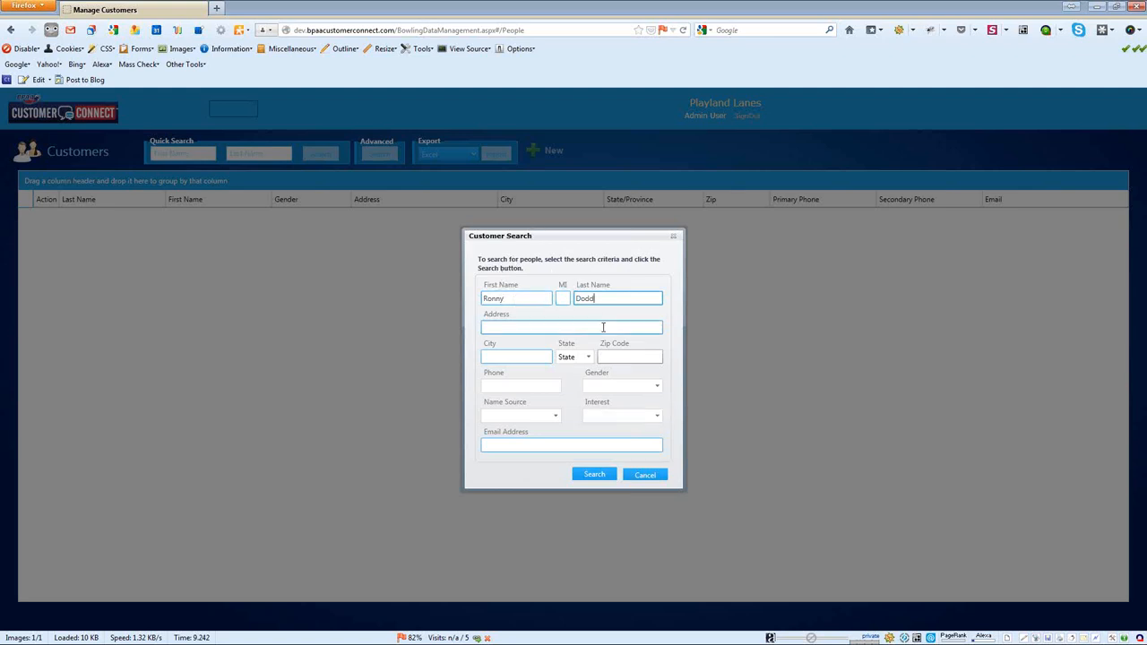
left_click(596, 473)
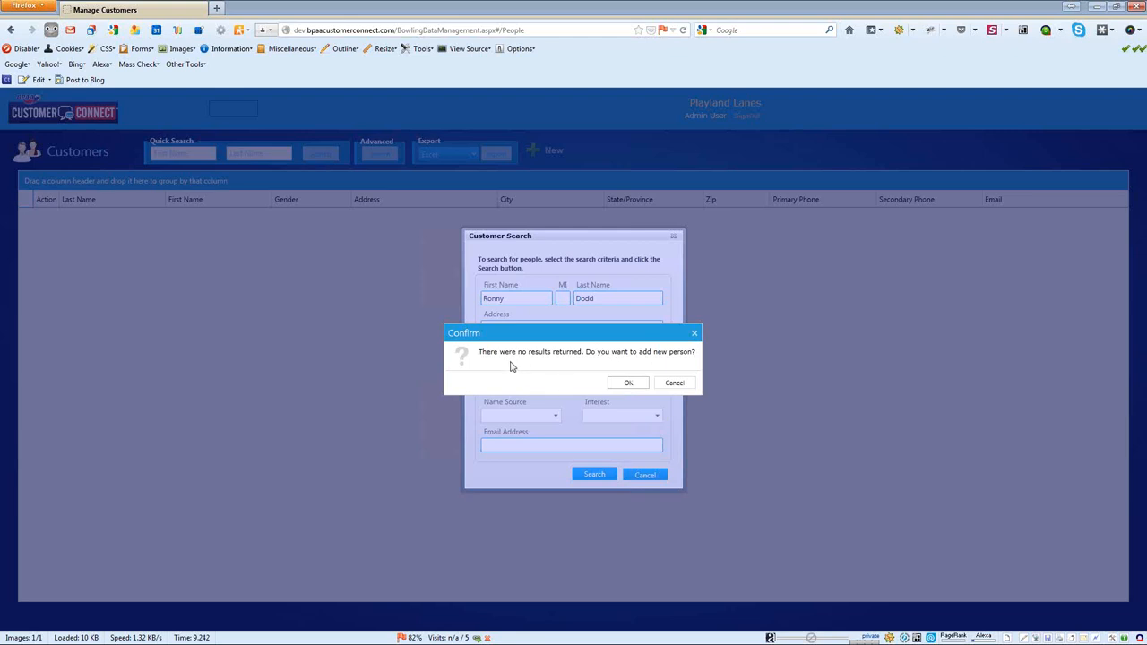
left_click(636, 385)
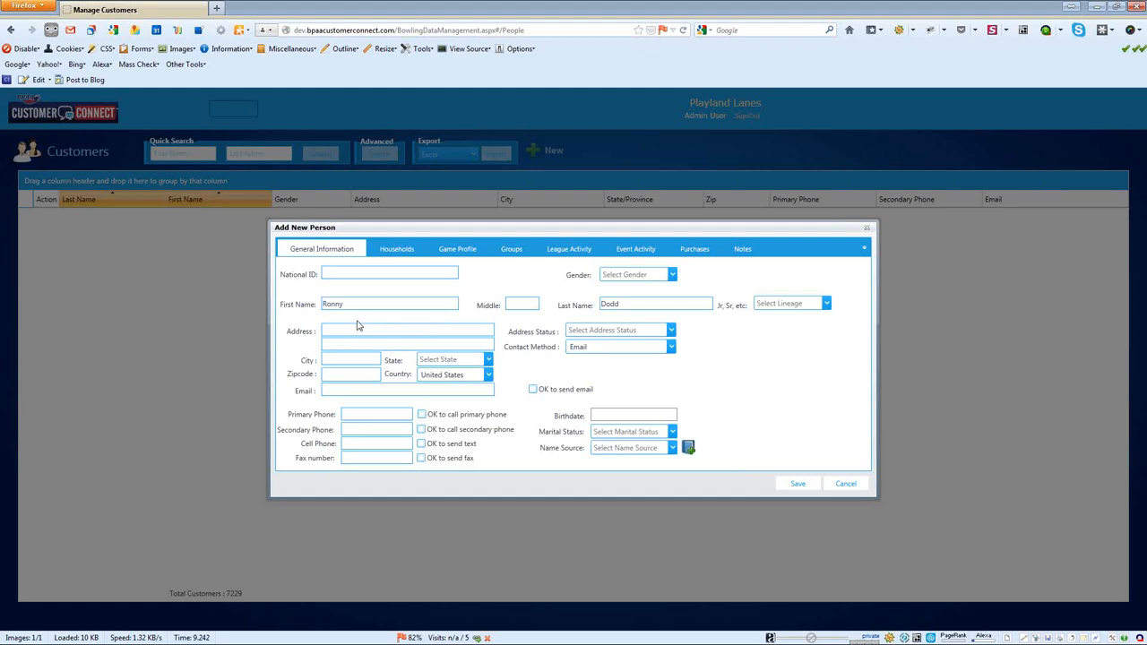
Step: Cancel the prefilled Add New Person form without saving, returning to the empty Customers list
left_click(585, 303)
left_click(842, 489)
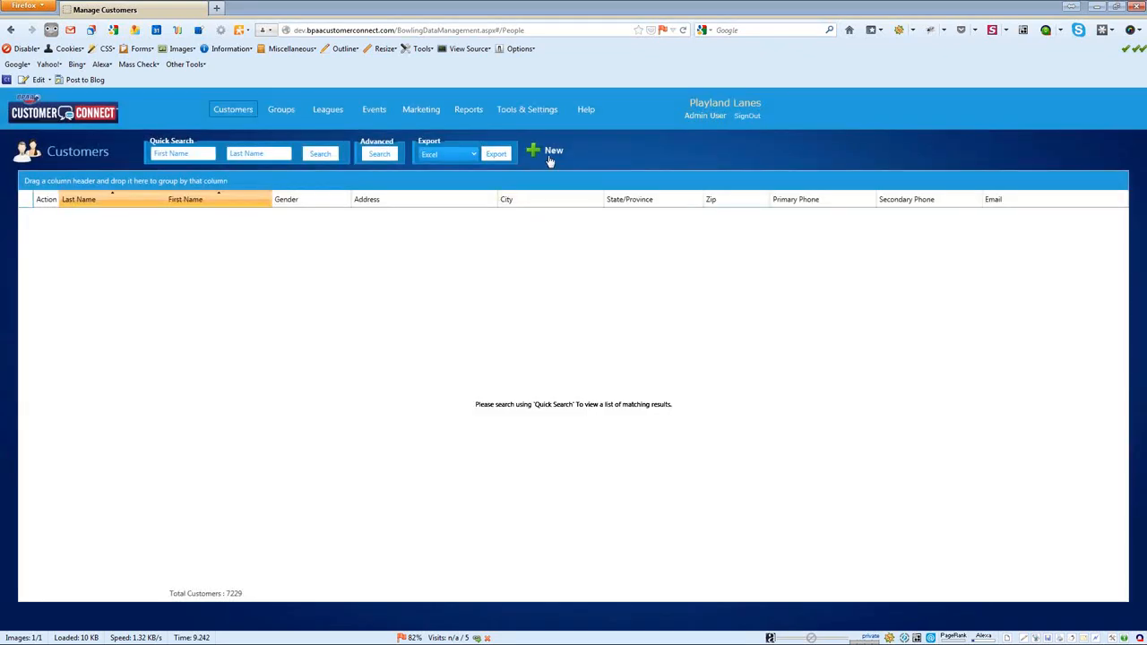
Step: Use the green + New button on the Customers page for an empty Add New Person form
left_click(548, 150)
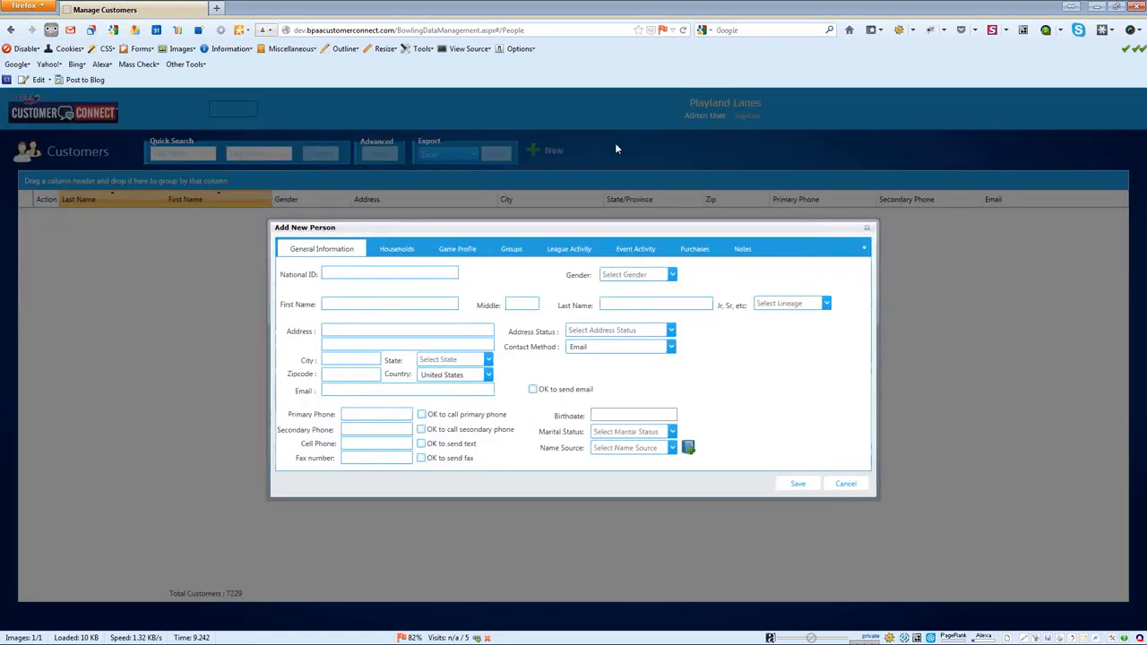